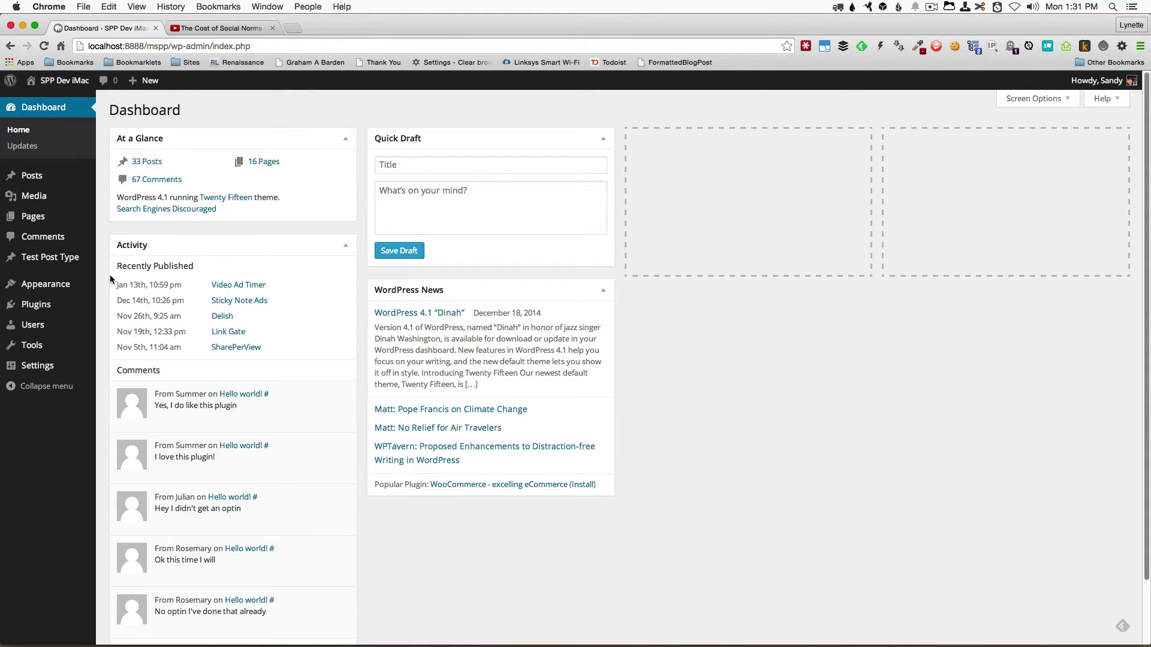
Step: Open the Video Ad Placer settings and name Video #1 'Cost of social norms'
mouse_move(50, 370)
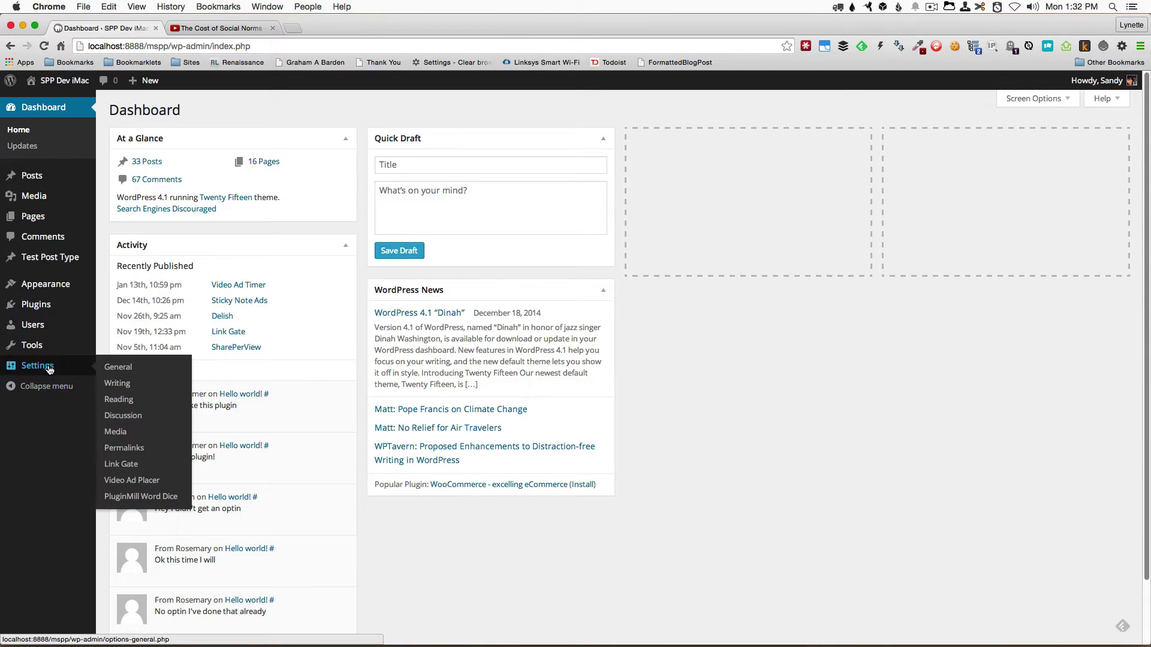
click(137, 482)
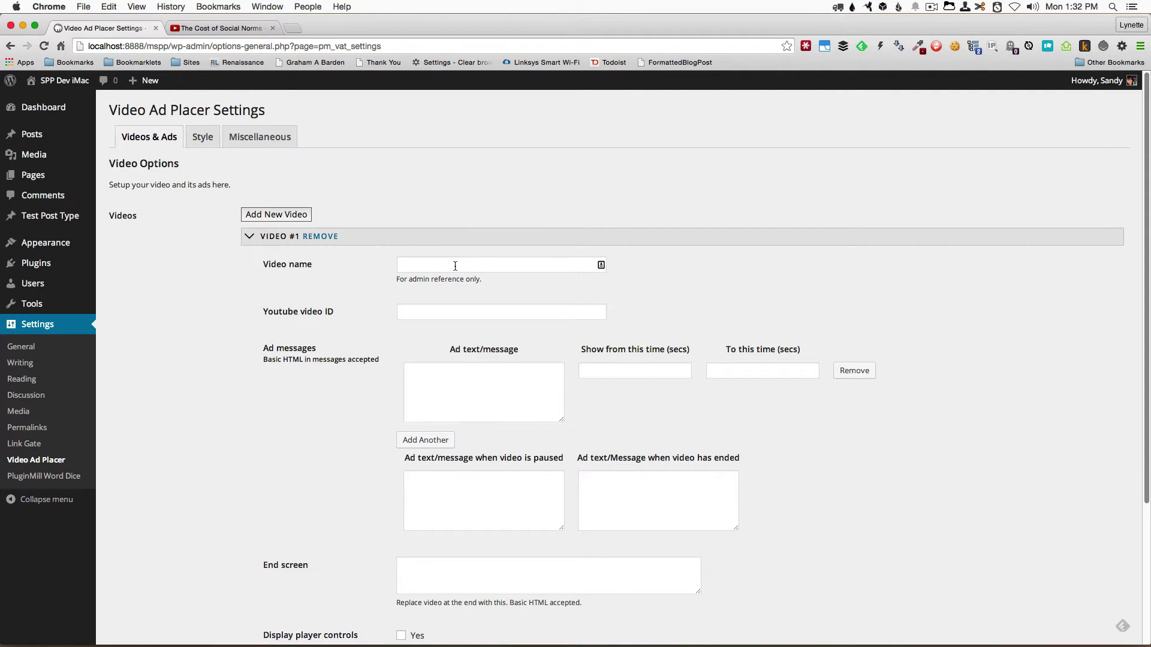
click(512, 266)
text(Cost of social norms)
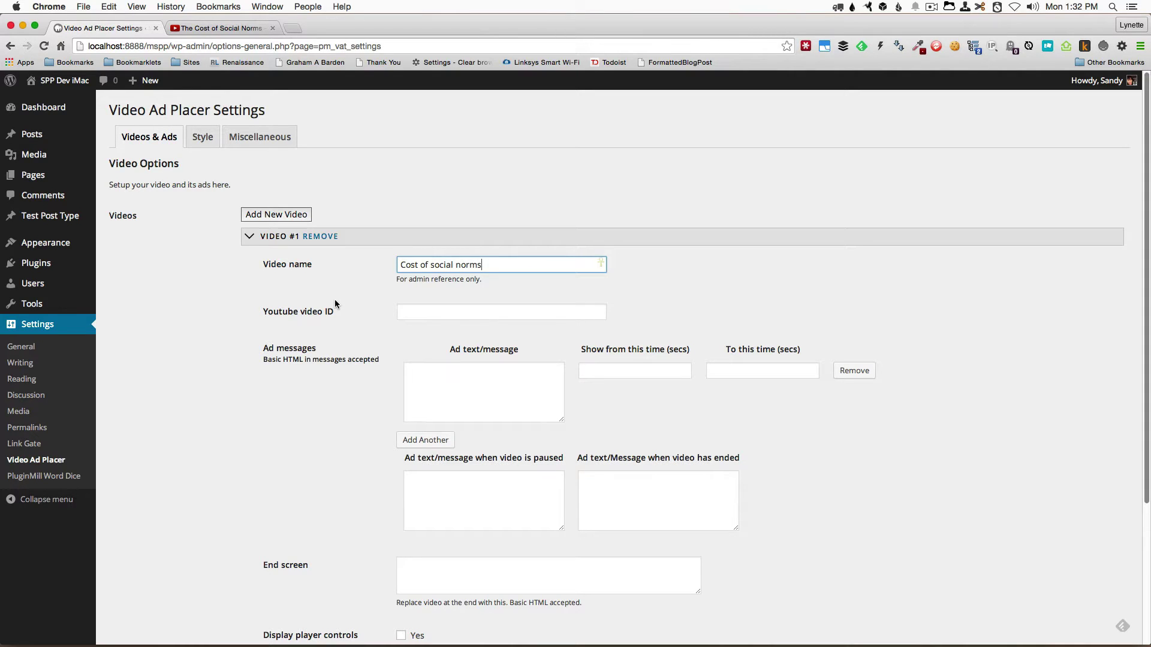
Step: Copy the video ID from The Cost of Social Norms YouTube page's web address
click(204, 34)
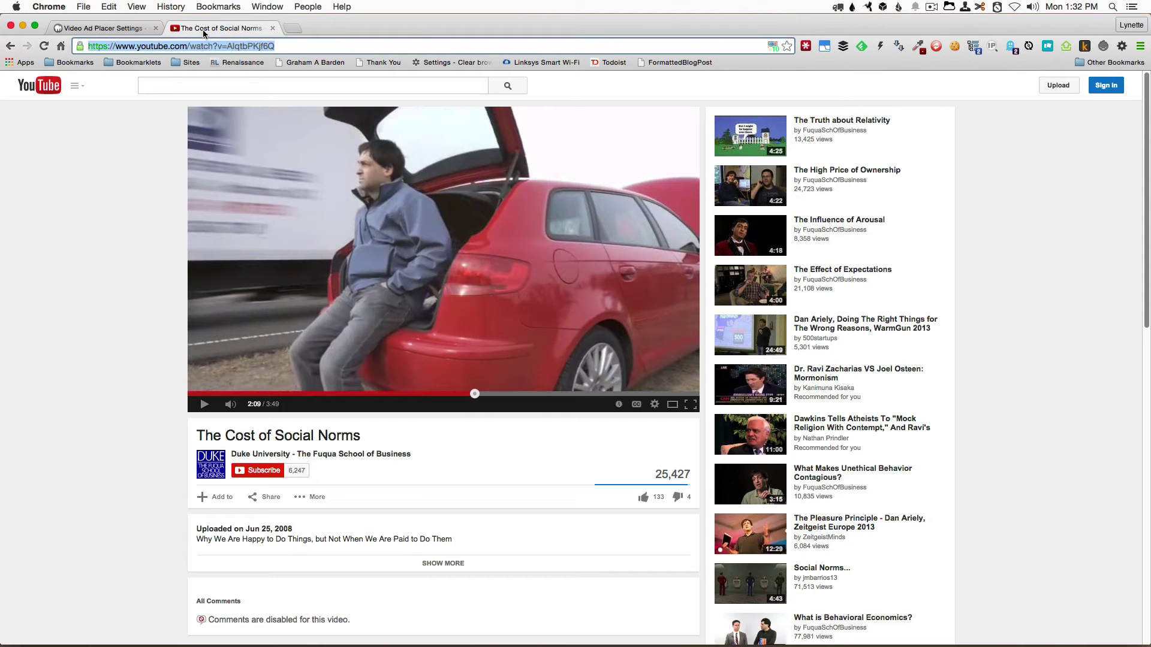
double_click(250, 45)
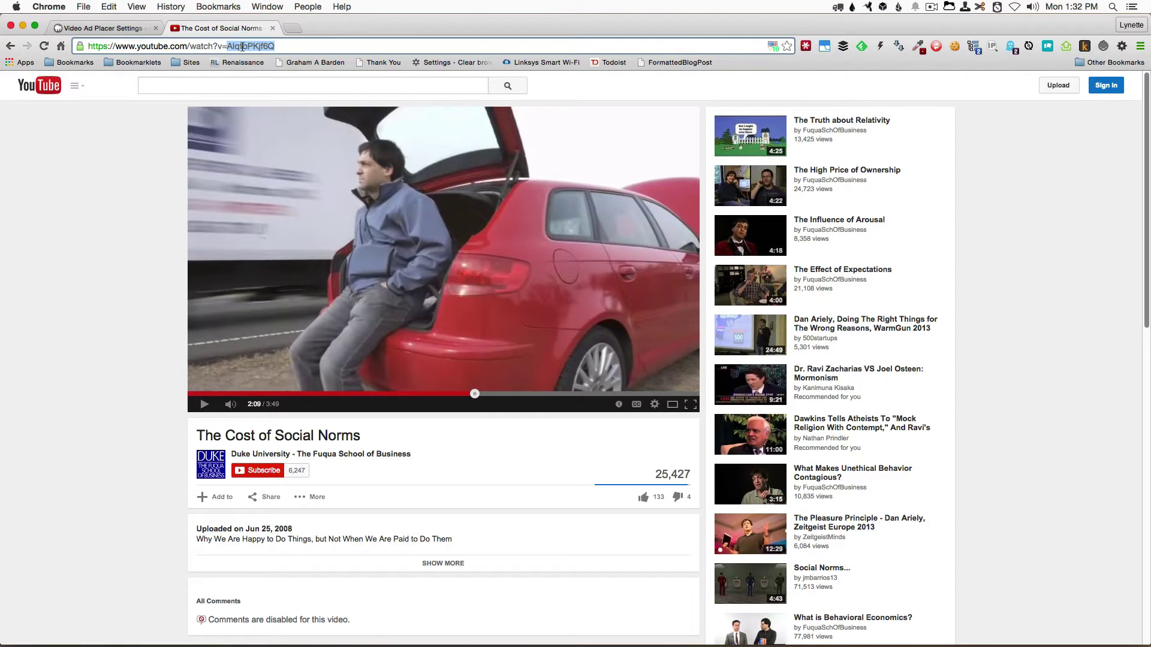
triple_click(243, 46)
right_click(243, 46)
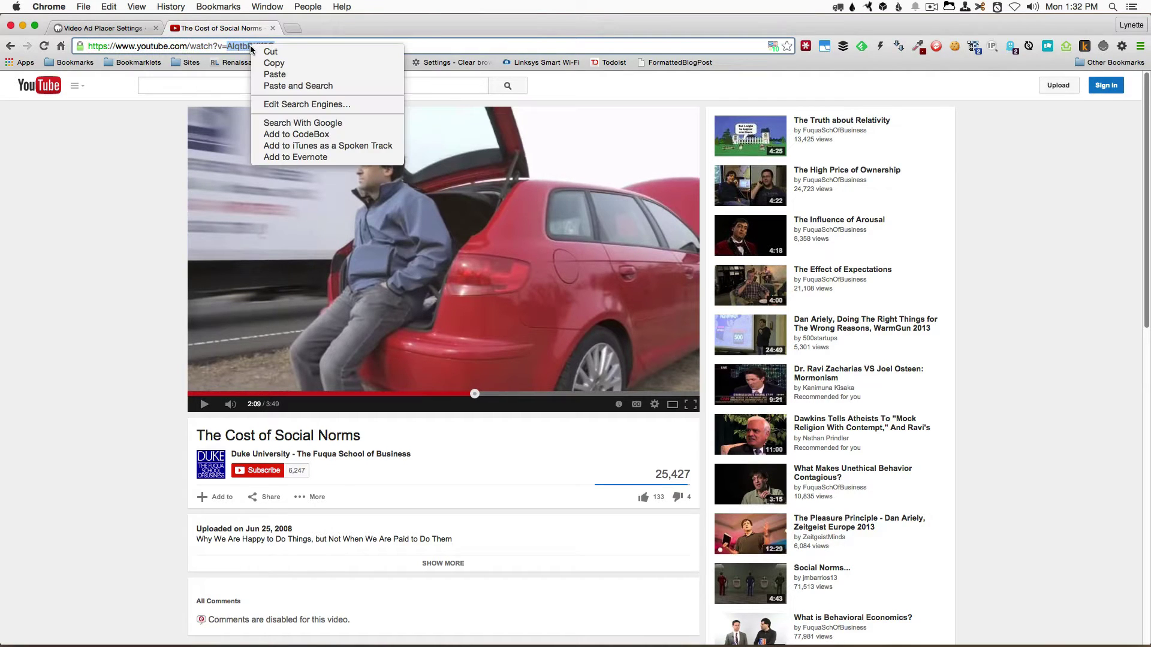
click(277, 58)
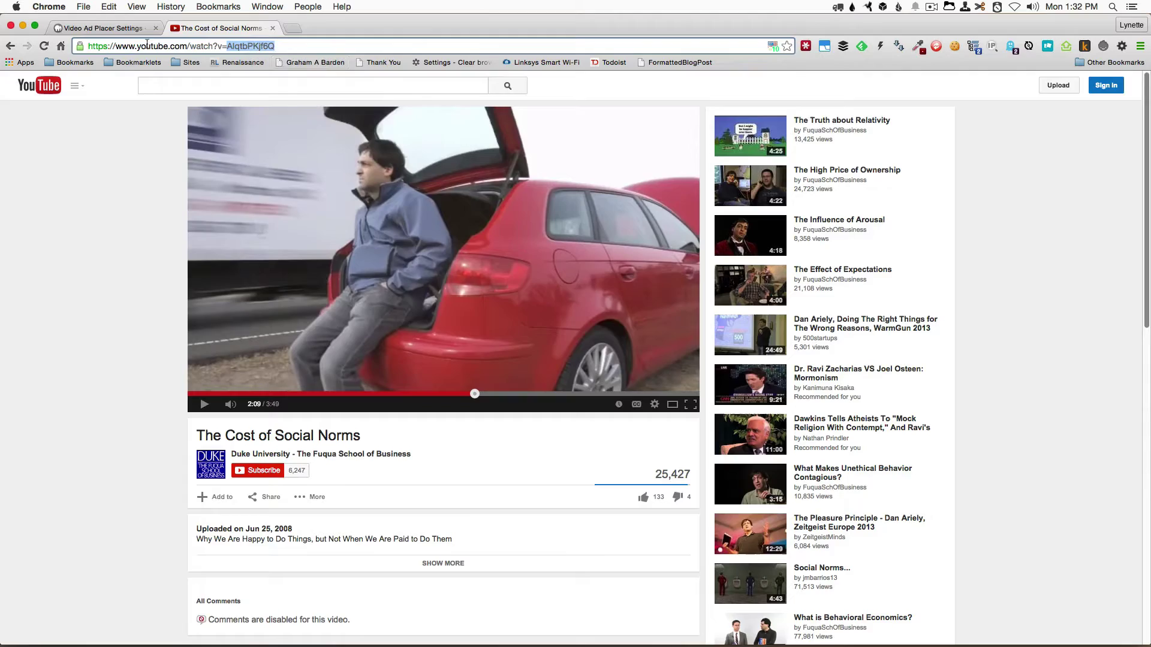
Step: Paste YouTube ID AlqtbPKjf6Q into Video #1's YouTube video ID field
click(114, 29)
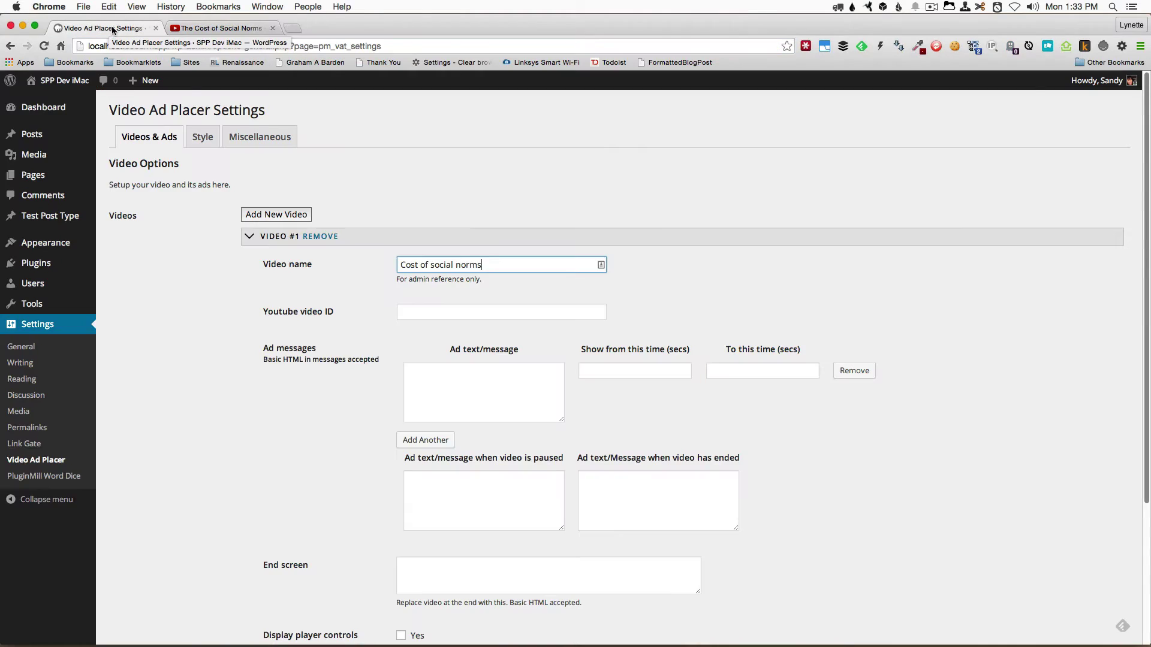
click(482, 314)
right_click(482, 314)
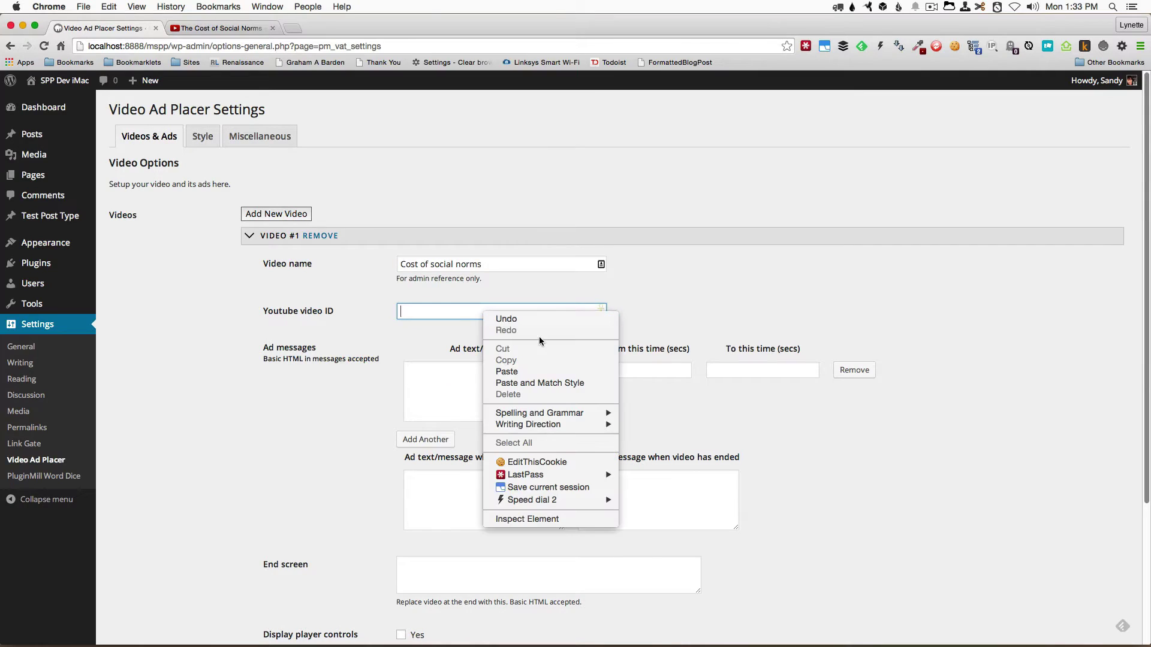
click(515, 372)
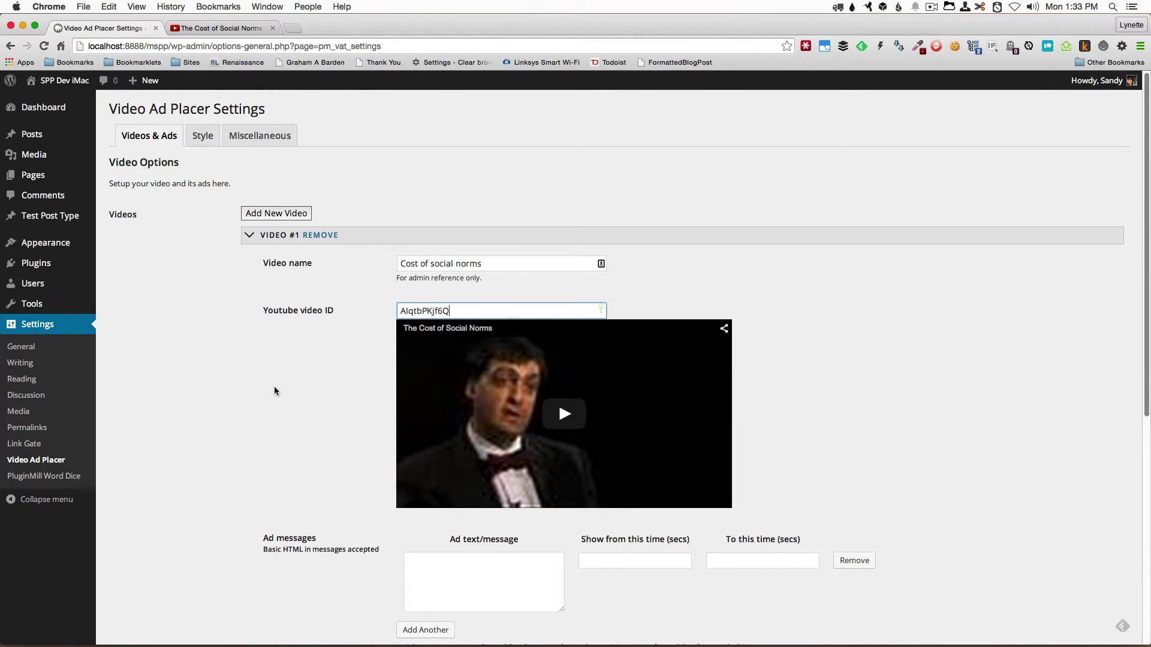
scroll(454, 373, down, 5)
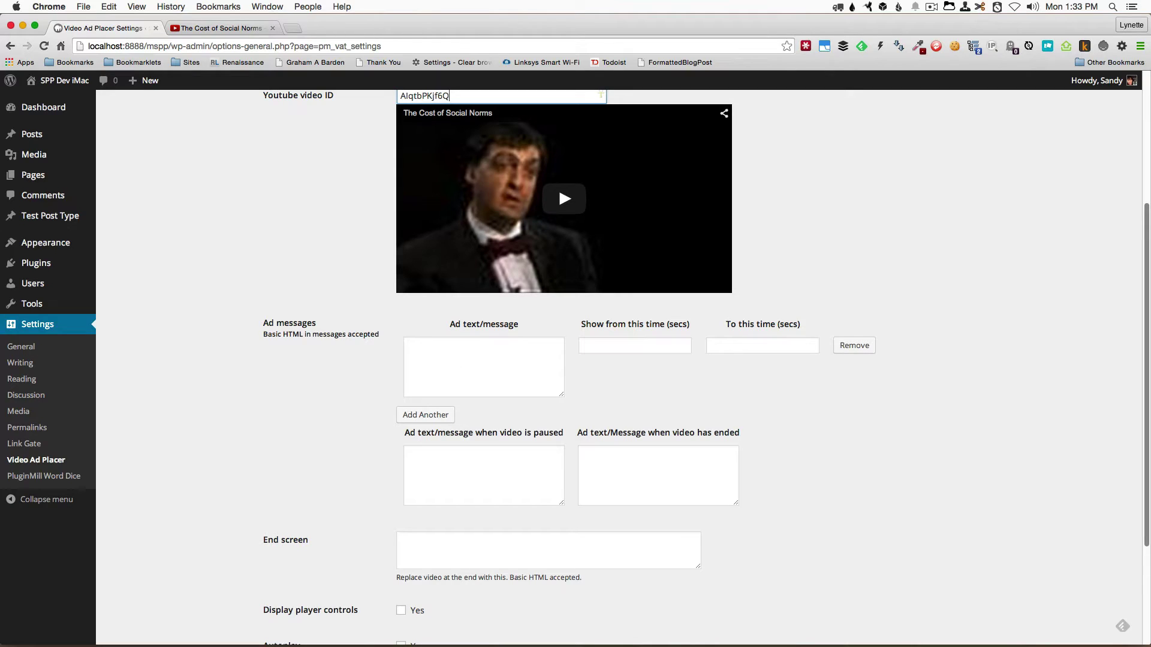
Step: Paste the Sign Up newsletter snippet from the notes into the first ad message
drag(1148, 252, 834, 264)
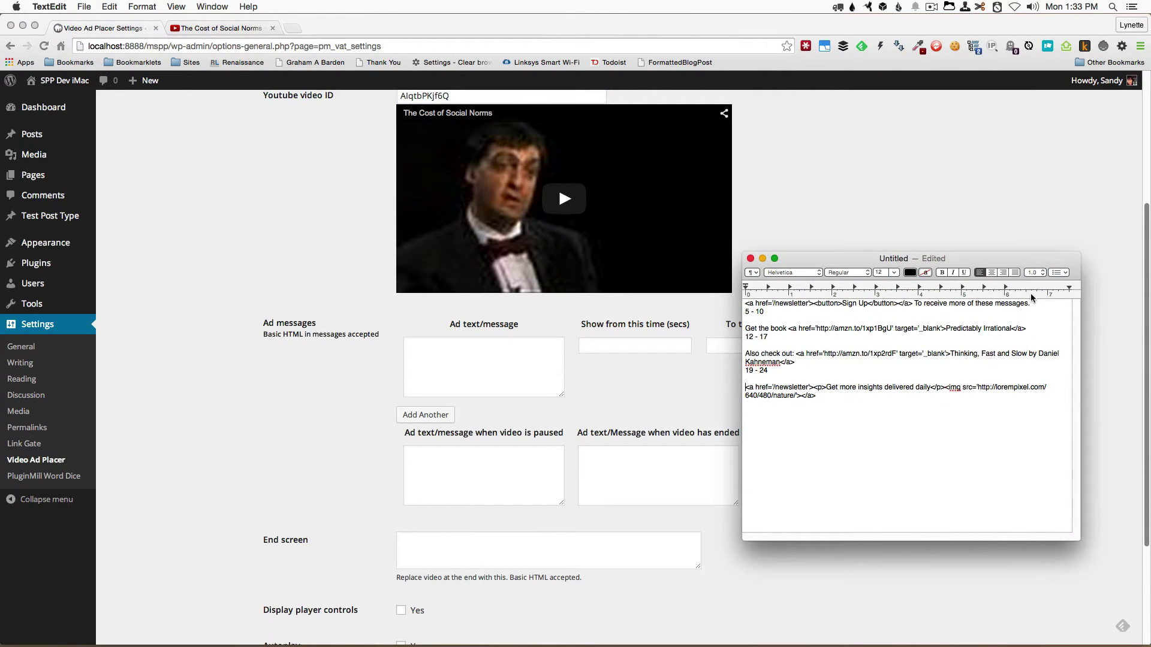
drag(1029, 303, 739, 303)
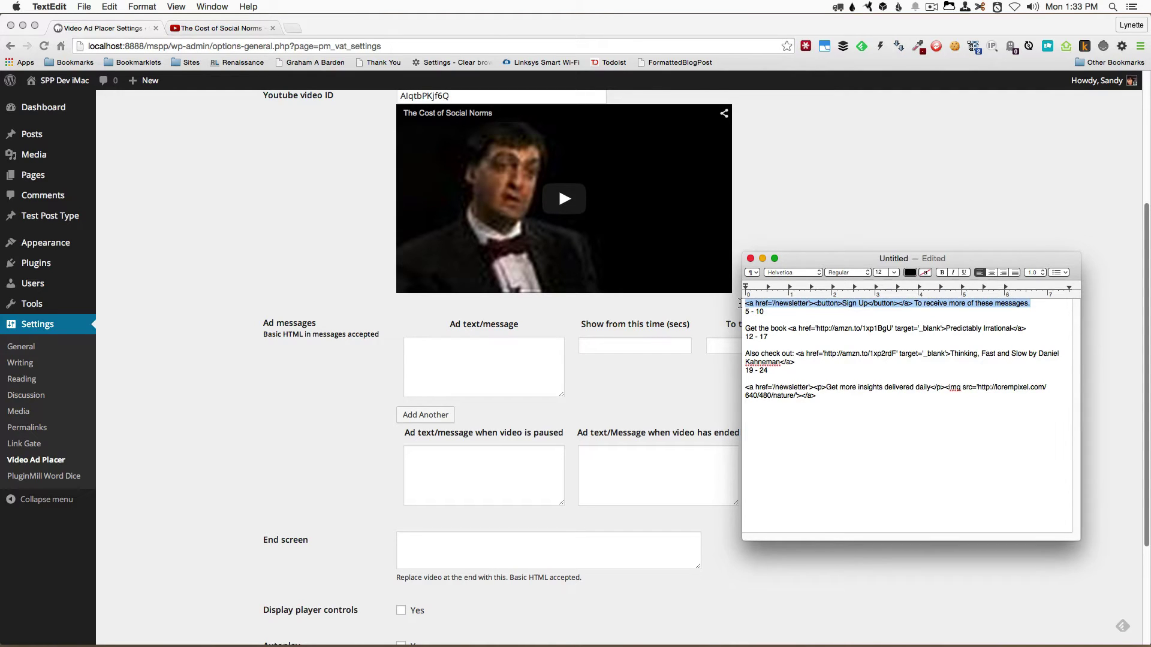
right_click(780, 305)
click(803, 353)
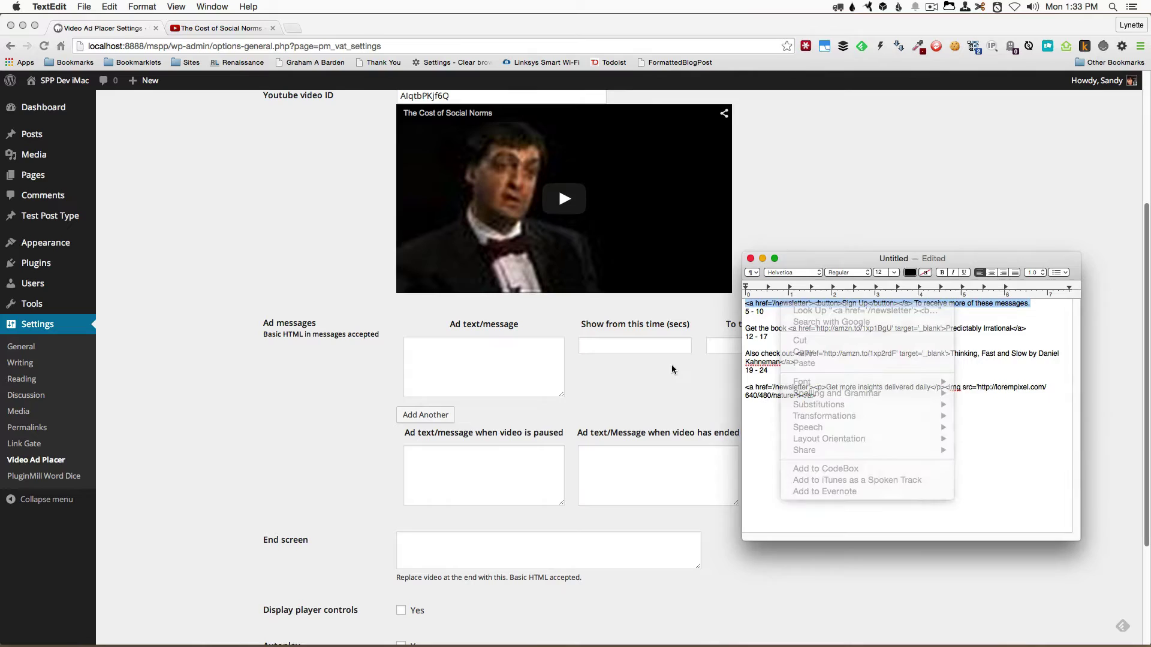
click(671, 369)
click(497, 367)
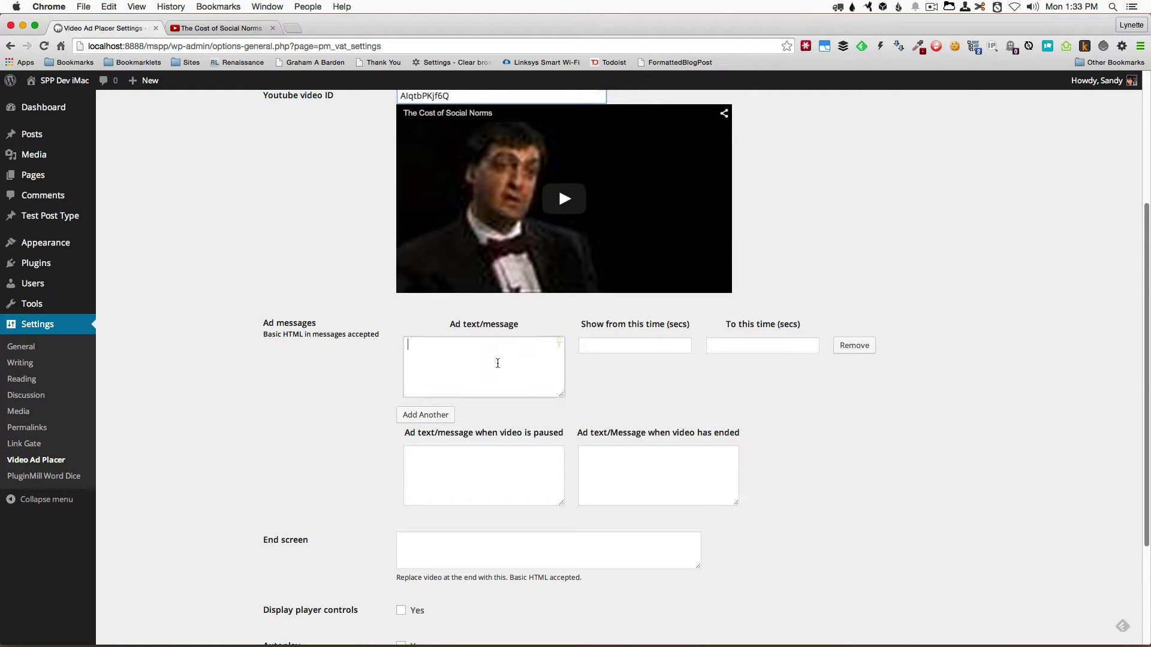
key(super+v)
key(super+Tab)
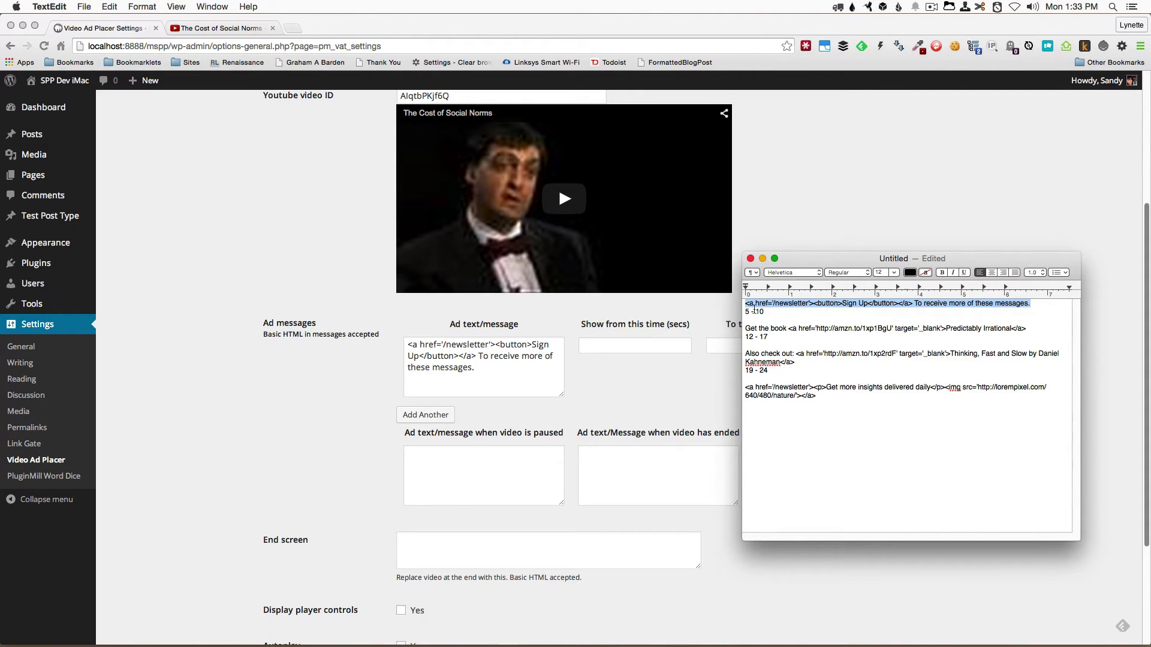
click(762, 258)
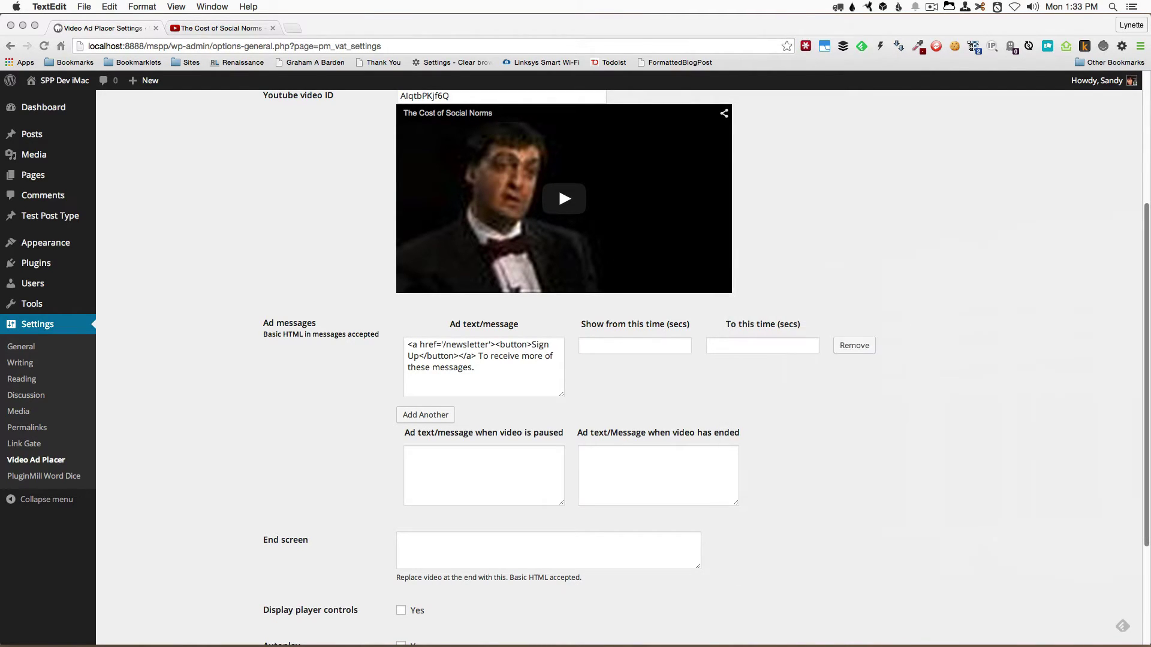
Step: Time the first ad message to show from 5 to 10 seconds
click(610, 345)
text(5)
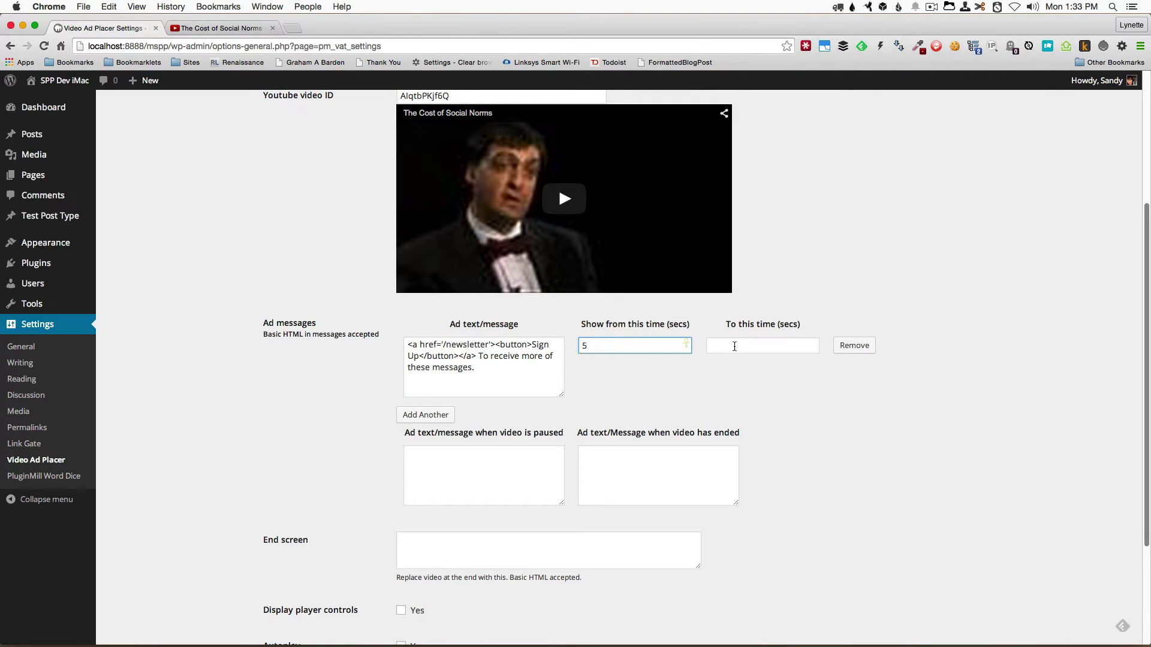
click(734, 346)
text(10)
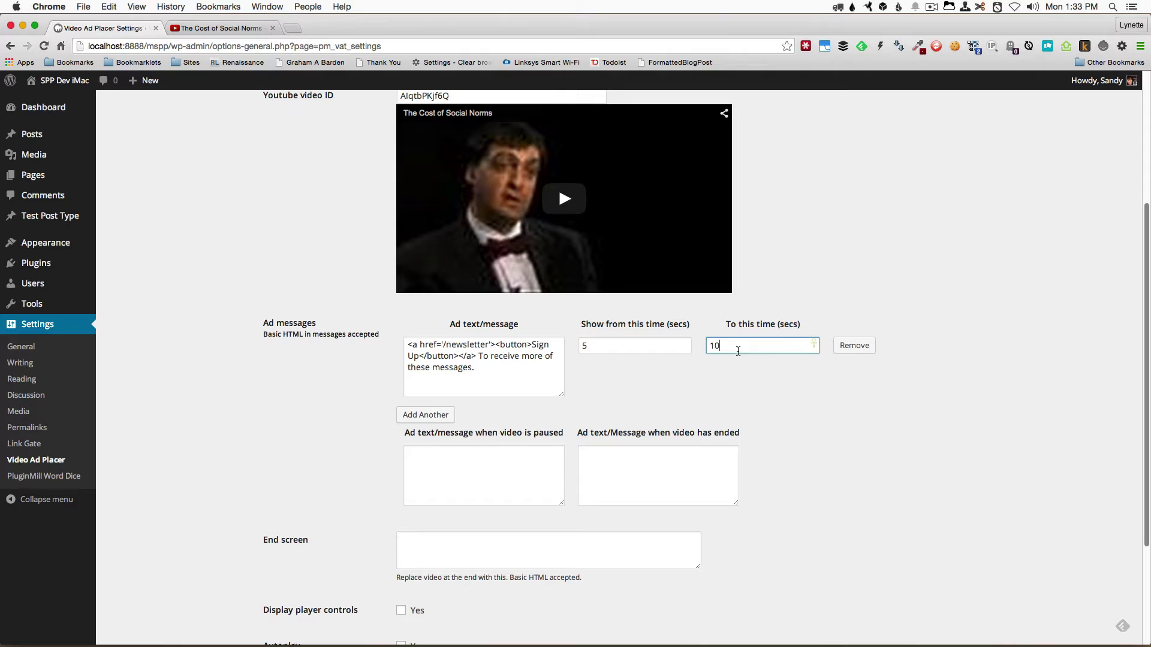
Step: Add a second ad message with the Predictably Irrational book link, shown 12–17 seconds
click(419, 415)
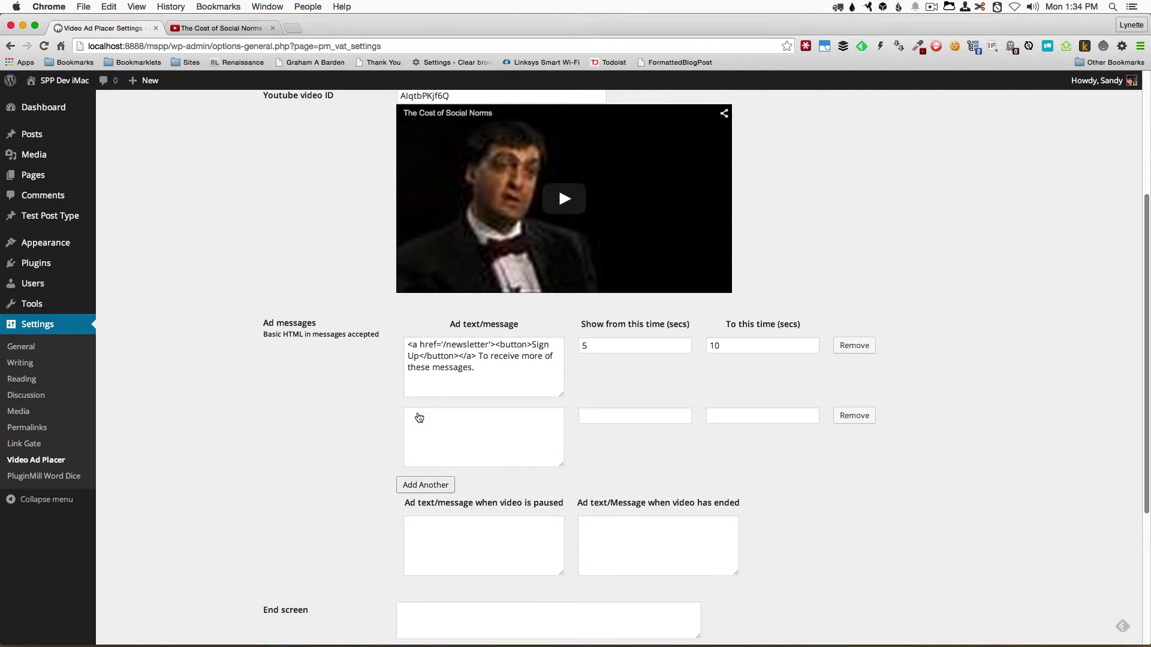
click(495, 429)
key(super+v)
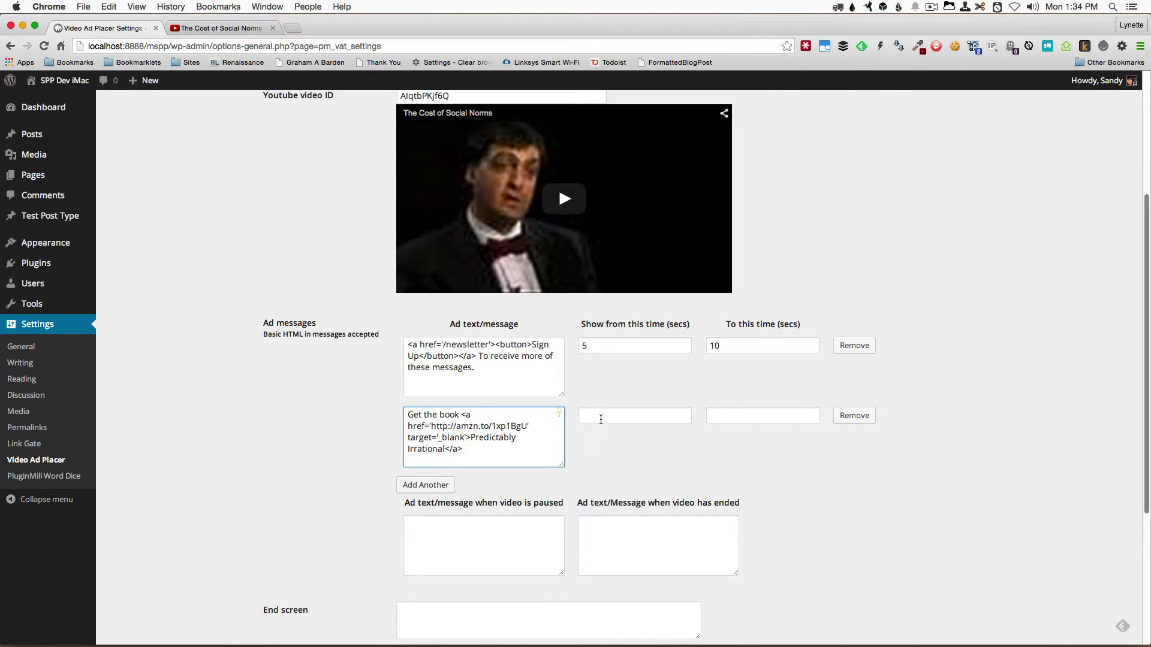
click(608, 418)
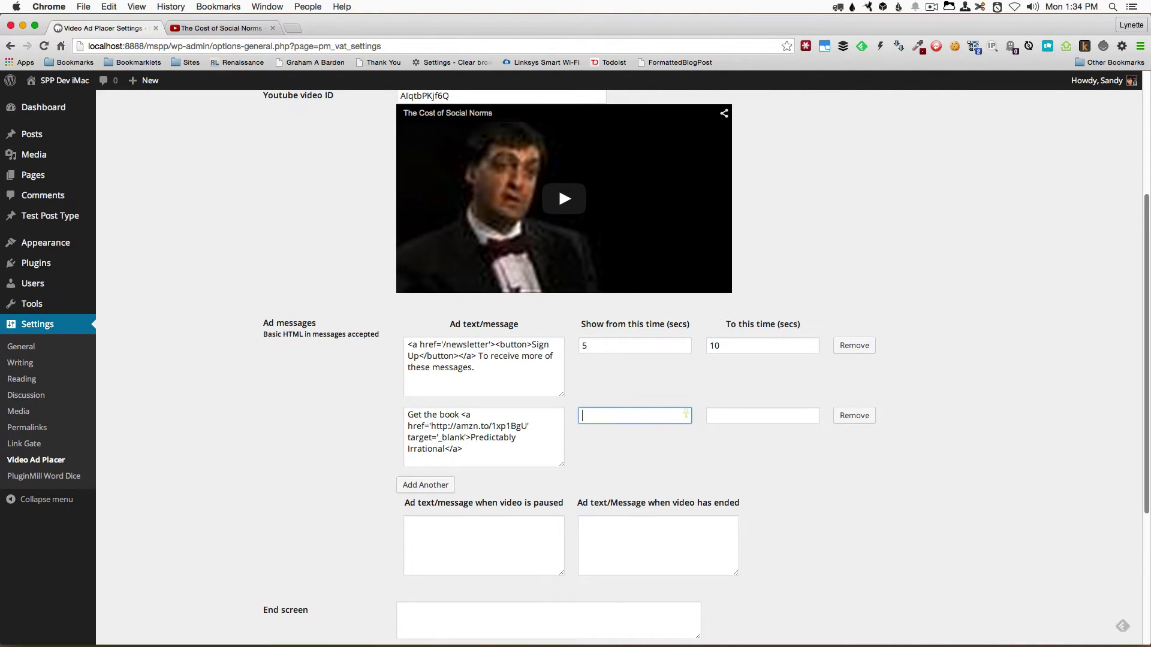
text(12)
click(764, 414)
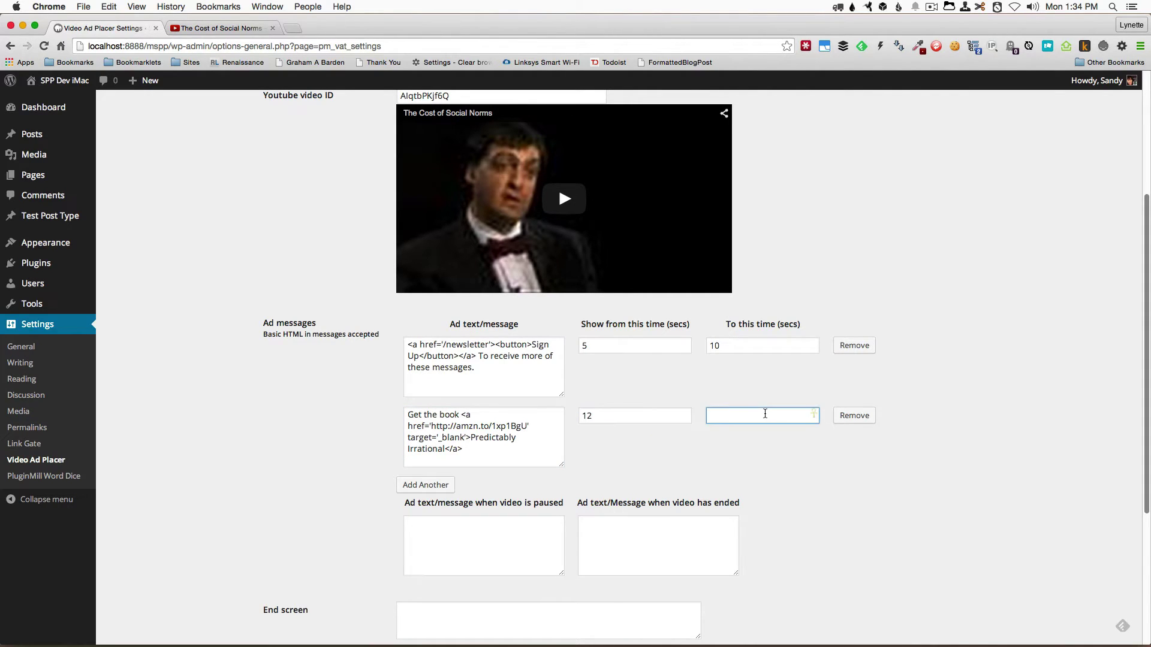
text(17)
Step: Add a third ad message for Thinking, Fast and Slow, shown 19–24 seconds
click(426, 485)
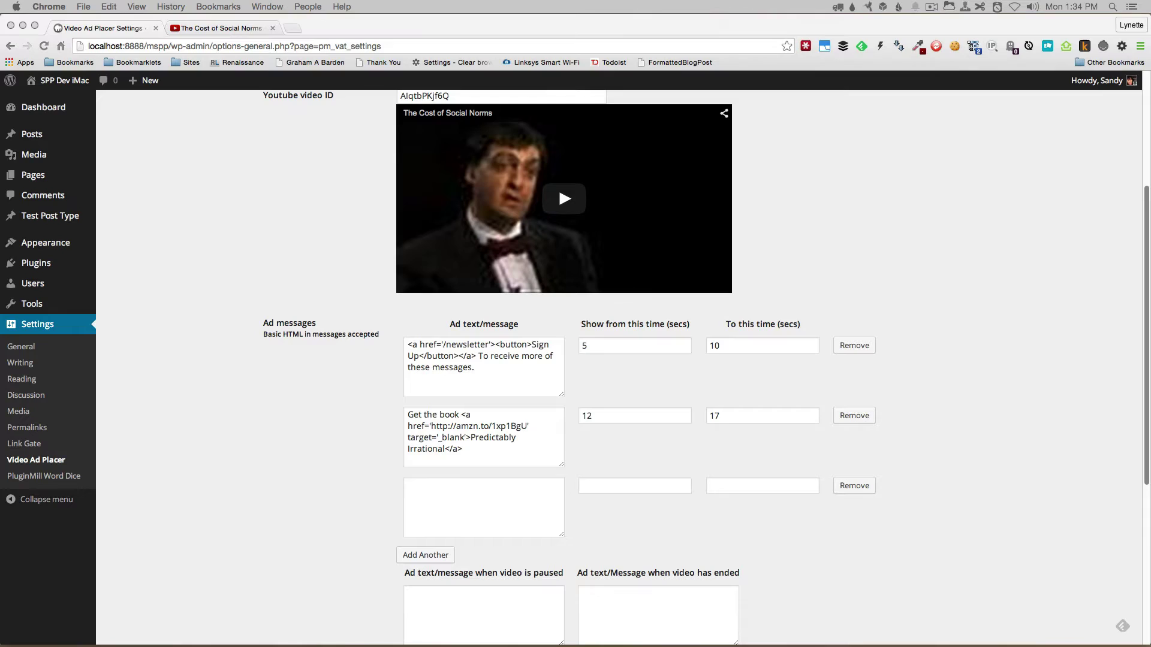
key(super+v)
click(628, 486)
scroll(628, 487, down, 1)
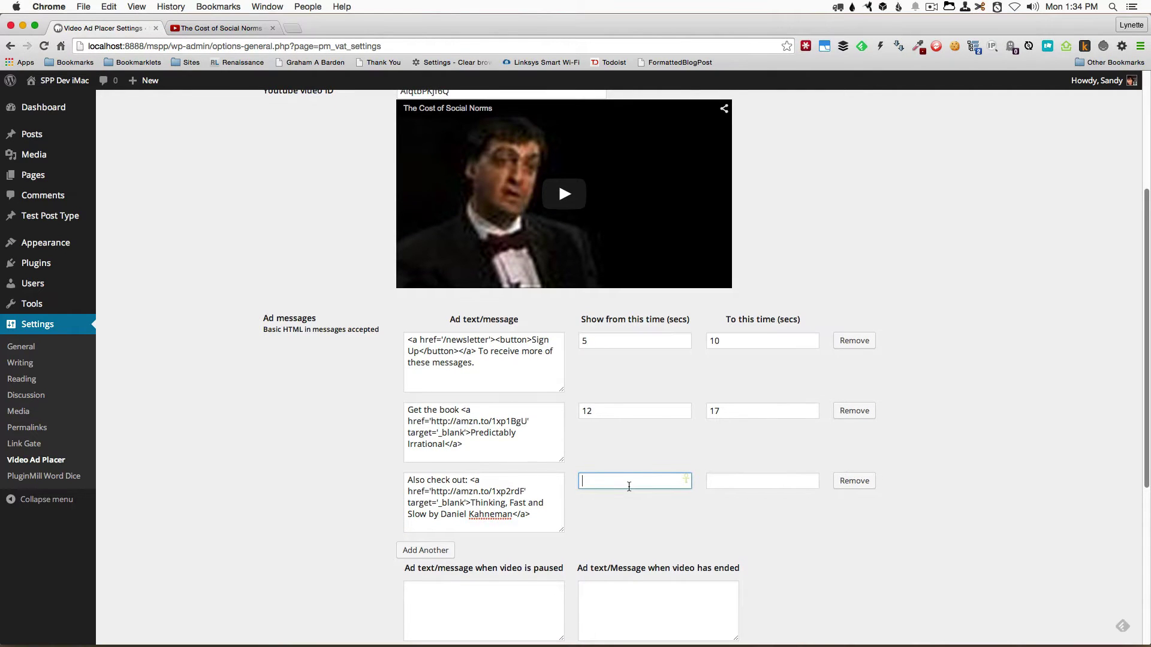
text(19)
click(775, 483)
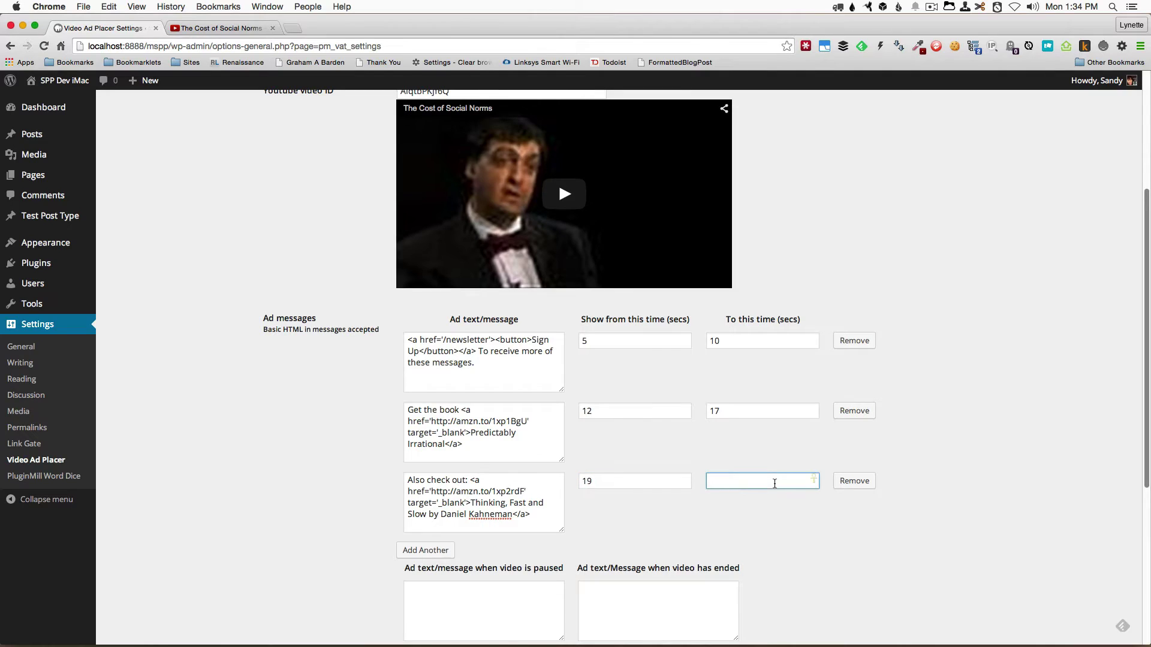
text(24)
Step: Check the preview's length, then change the third ad's end time from 24 to 240 seconds
double_click(729, 483)
click(561, 205)
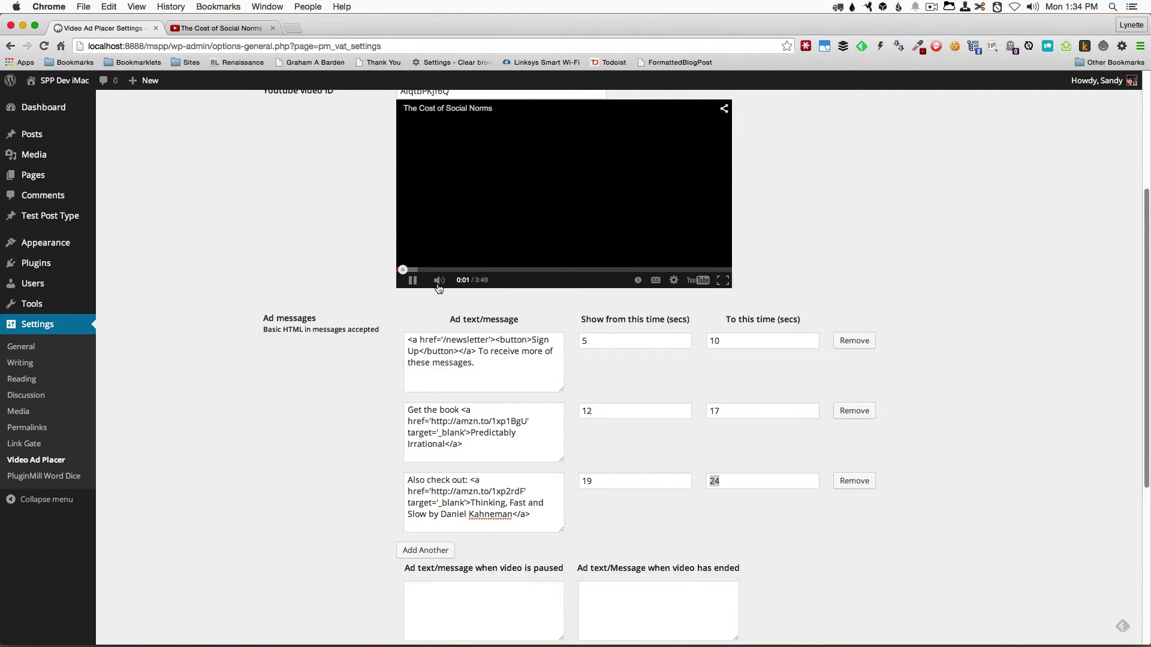
click(413, 284)
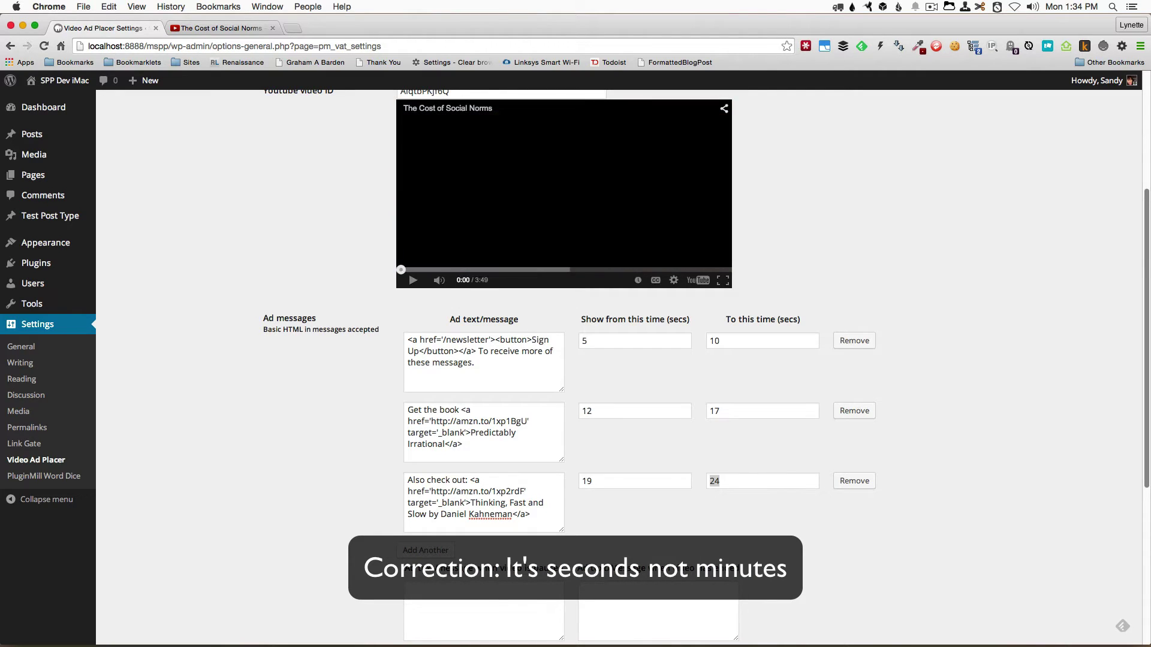
click(736, 483)
text(0)
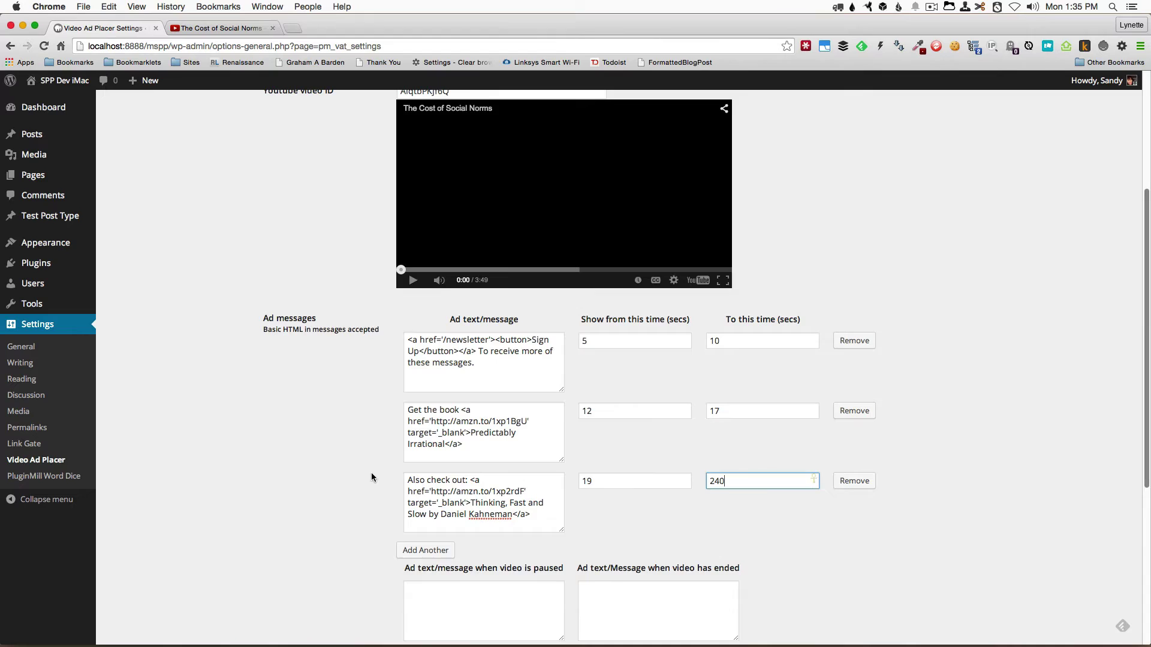
scroll(444, 448, down, 3)
Step: Copy the first ad's Sign Up HTML into the paused-video message box
click(444, 448)
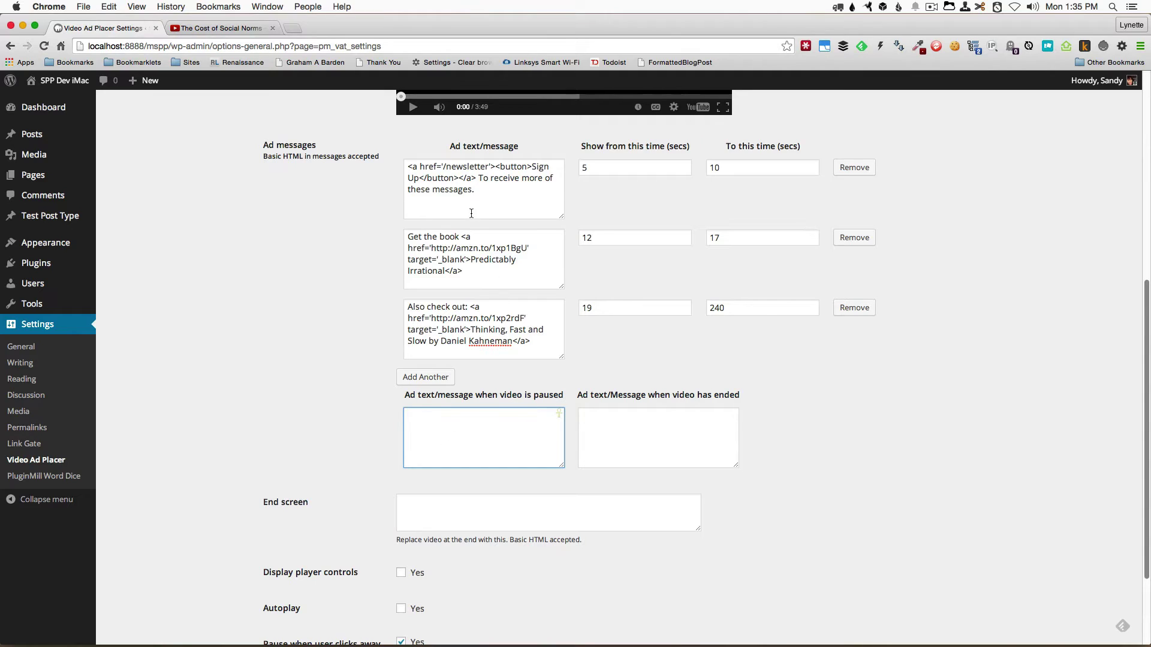
drag(481, 192, 399, 165)
key(super+c)
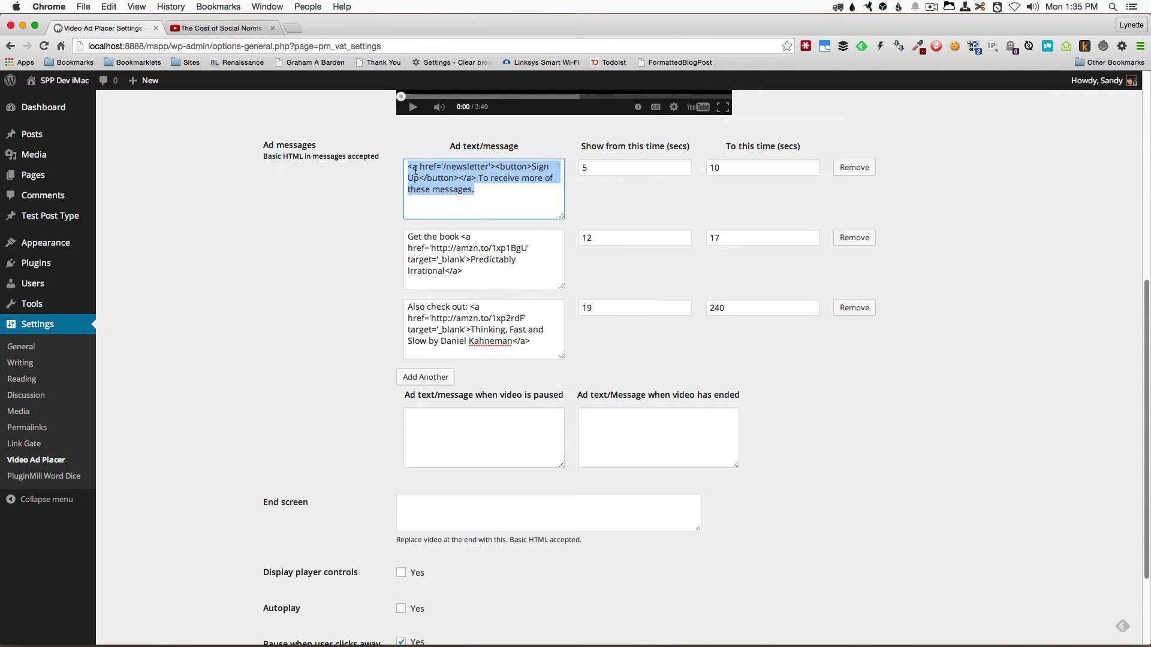
click(478, 436)
key(super+v)
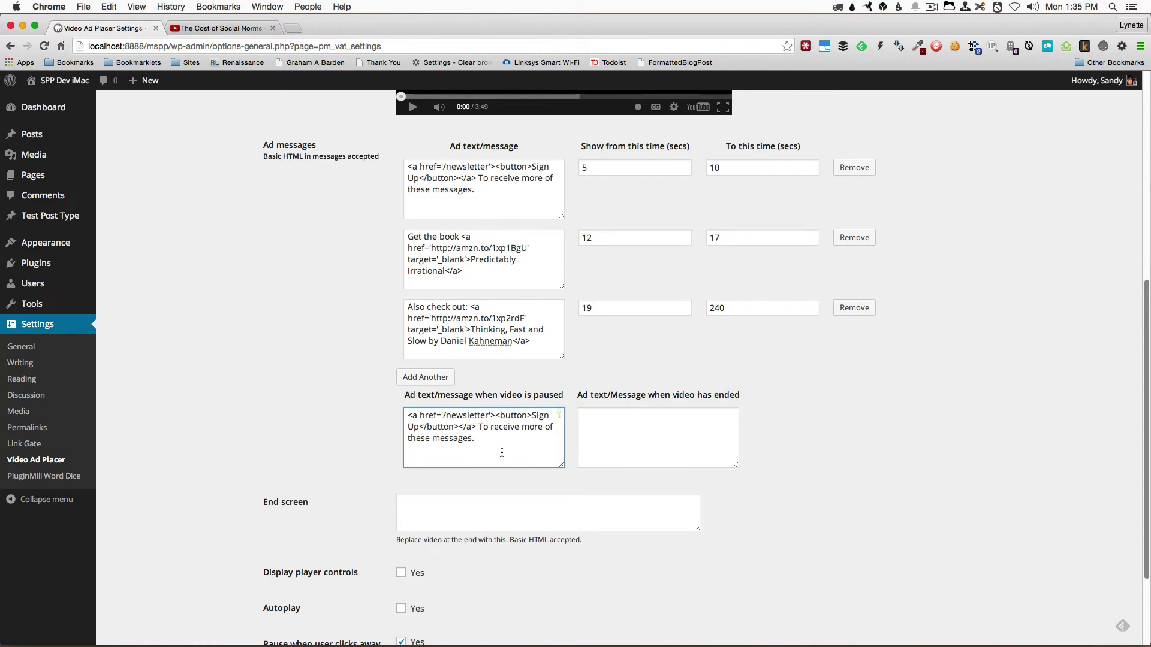
Step: Set the video-ended message to a Get More Now button with the daily-inbox text
click(682, 446)
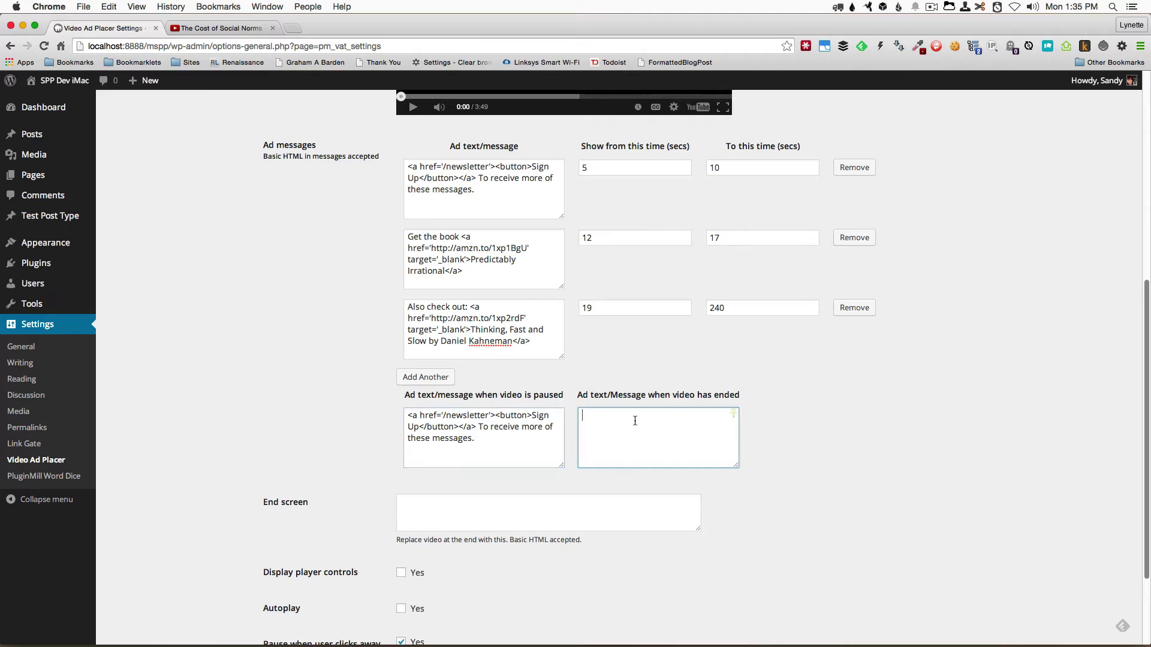
key(super+v)
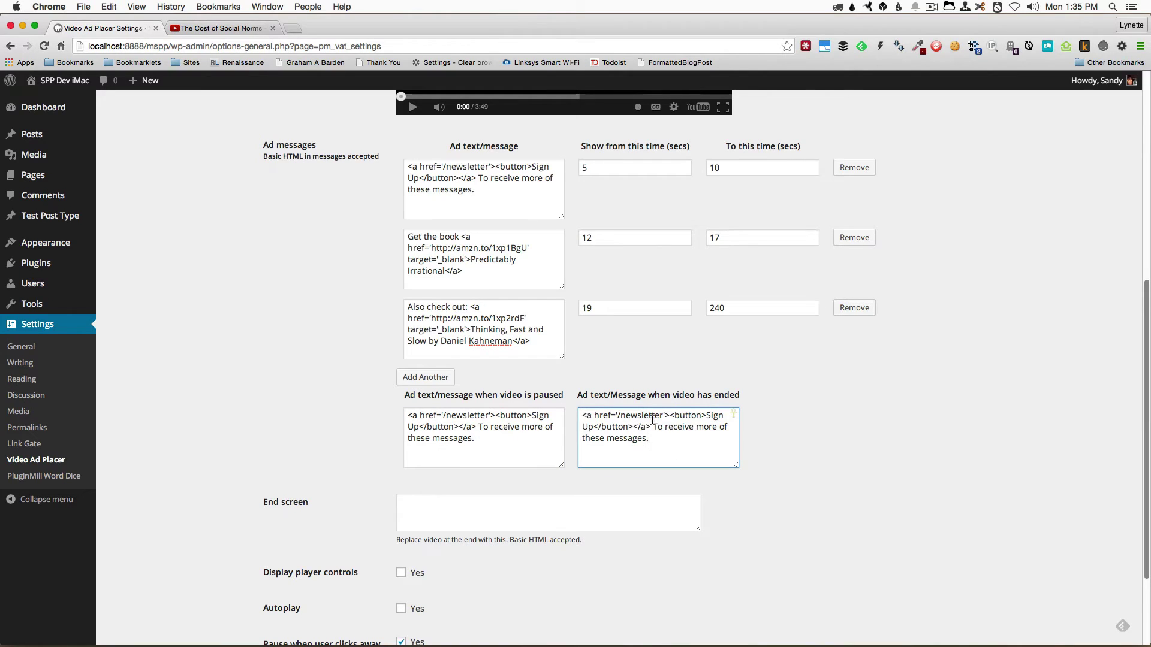
click(705, 418)
key(shift+super+Down)
text(Get More Now</button></a> Receive more of these messages daily in your inbox.)
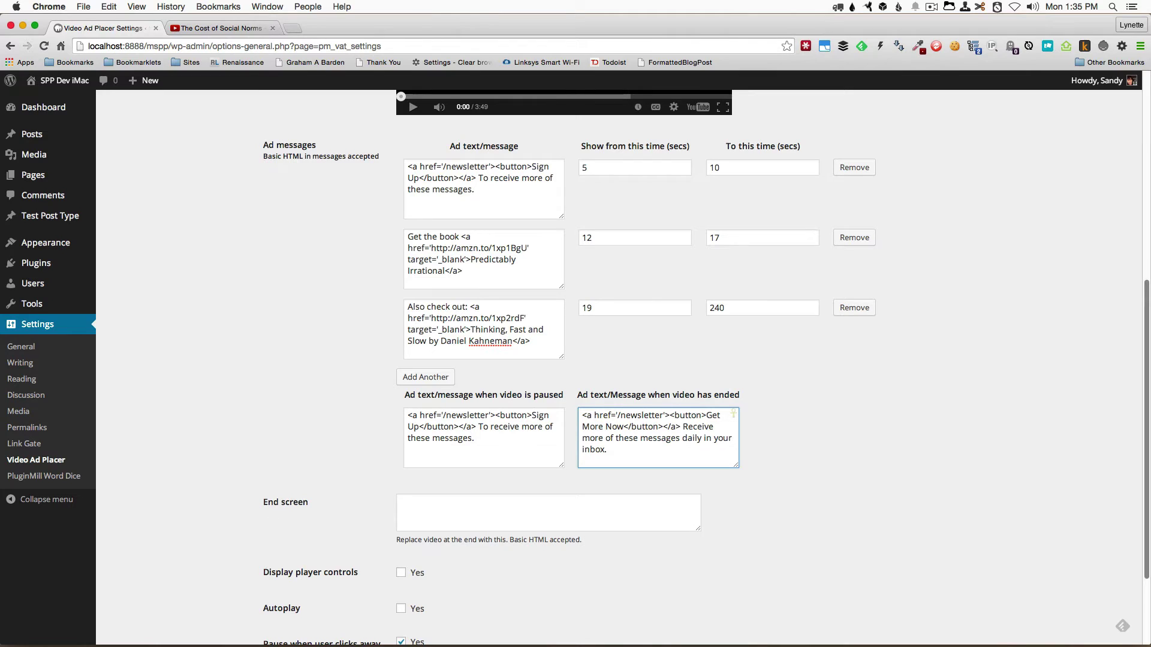
click(761, 493)
scroll(760, 496, down, 3)
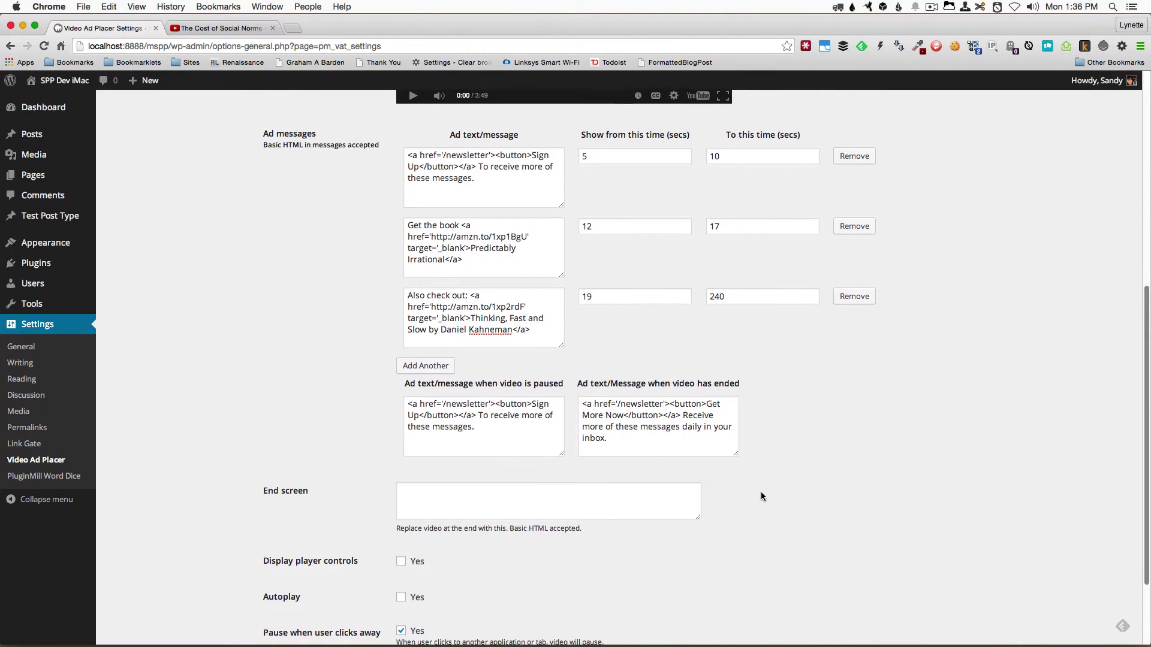
scroll(761, 496, down, 2)
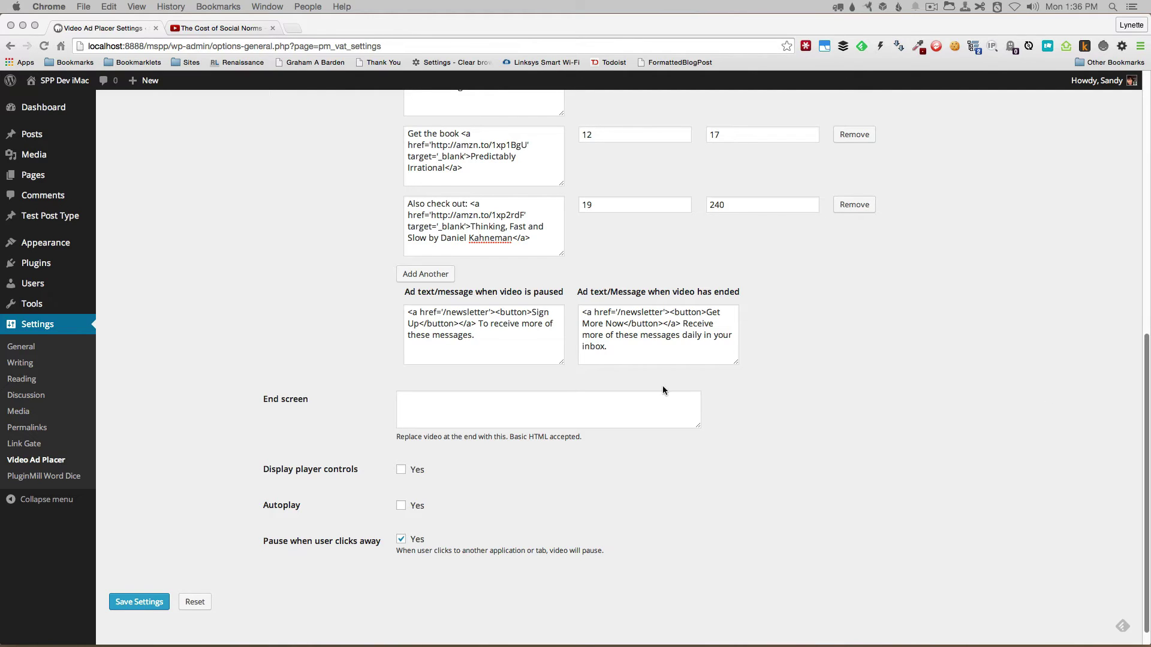
Step: Paste the 'Get more insights delivered daily' end-screen HTML with nature image and enable Autoplay
click(458, 406)
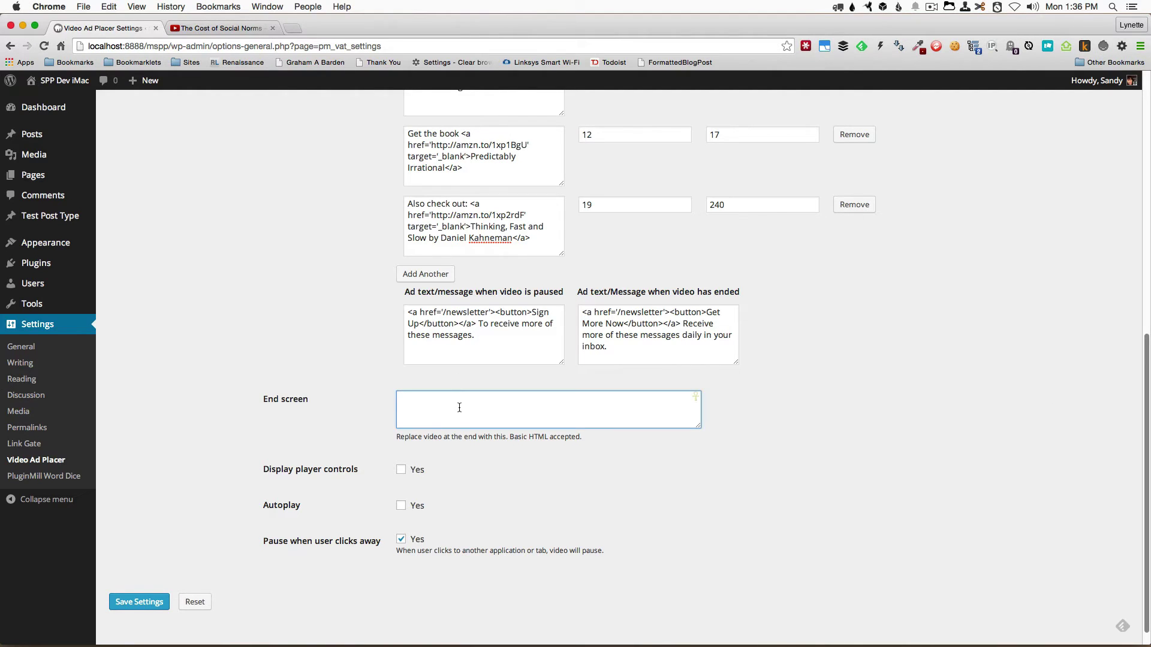
text(<a href='/newsletter'><p>Get more insights delivered daily</p><img src='http://lorempixel.com/640/480/nature/'></a>)
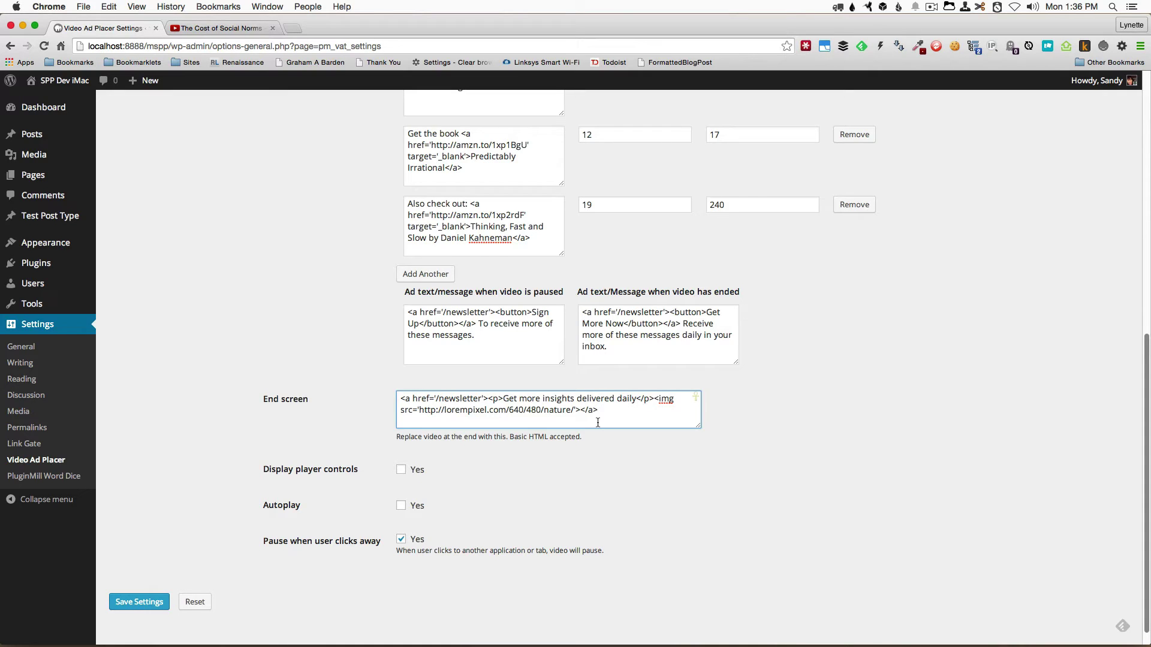
click(570, 472)
scroll(570, 472, down, 1)
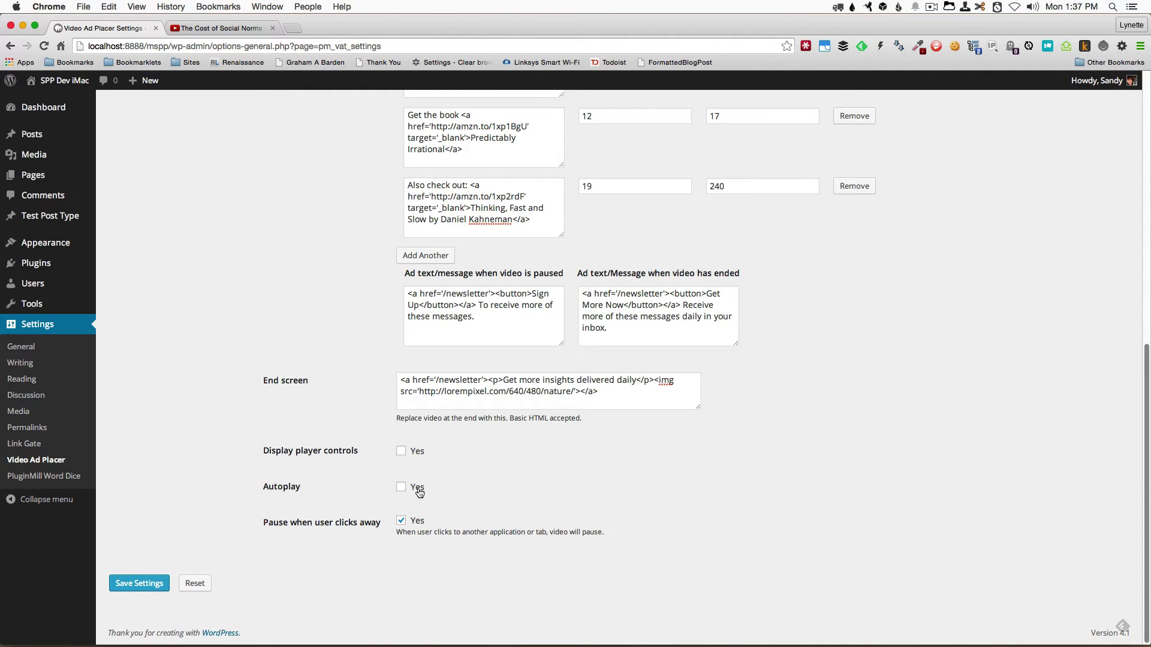
click(419, 492)
Step: Save the settings, then set the Style tab's ad box background colour to #f9f7a7
click(136, 584)
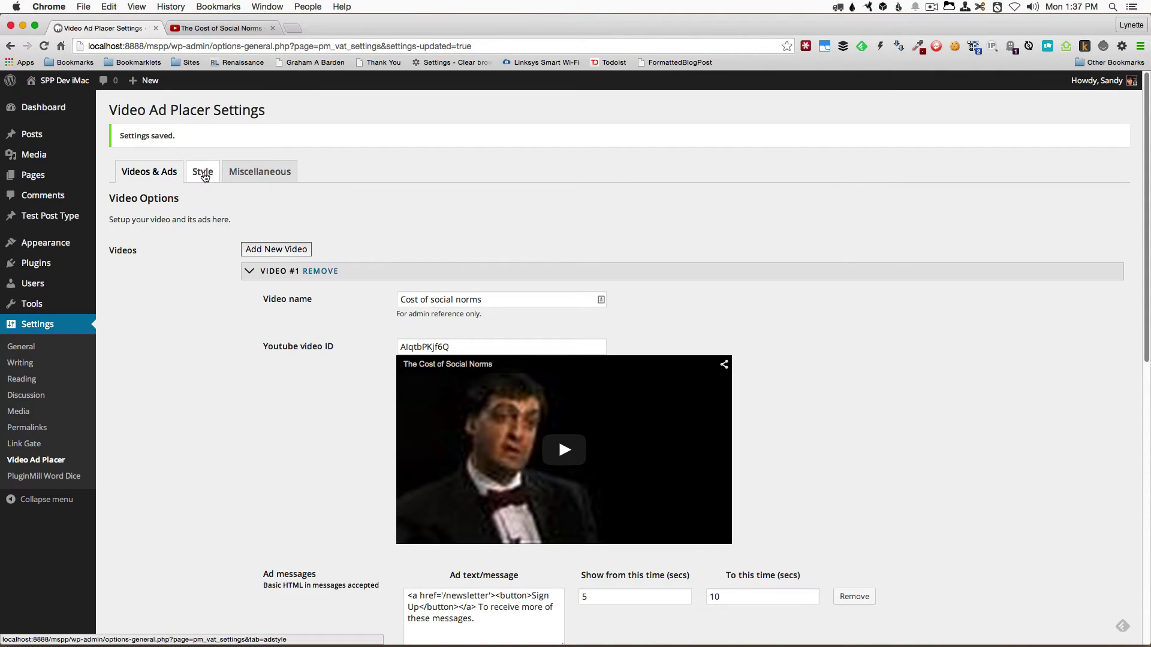
click(204, 174)
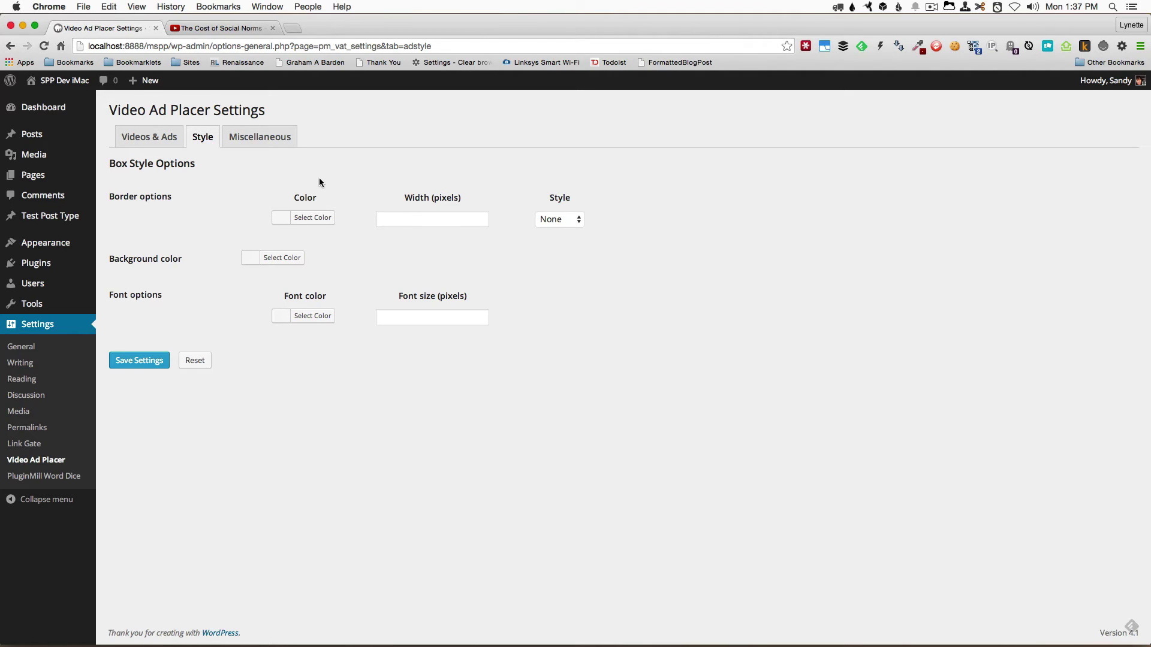
click(292, 258)
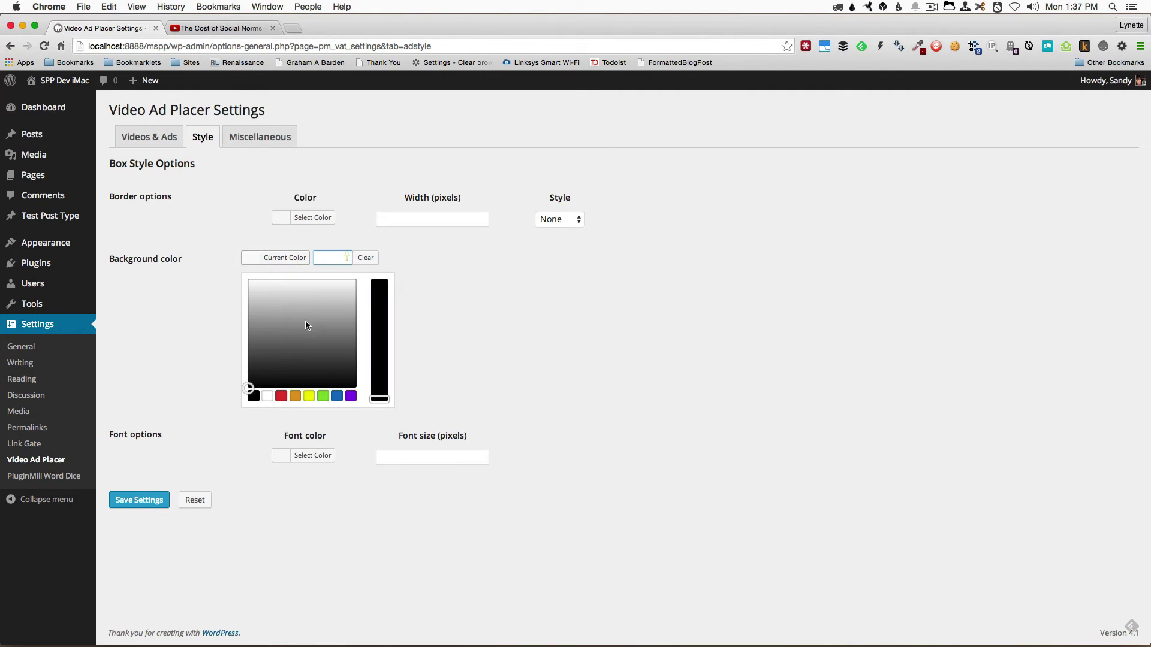
click(316, 348)
drag(316, 350, 340, 321)
click(378, 360)
click(268, 285)
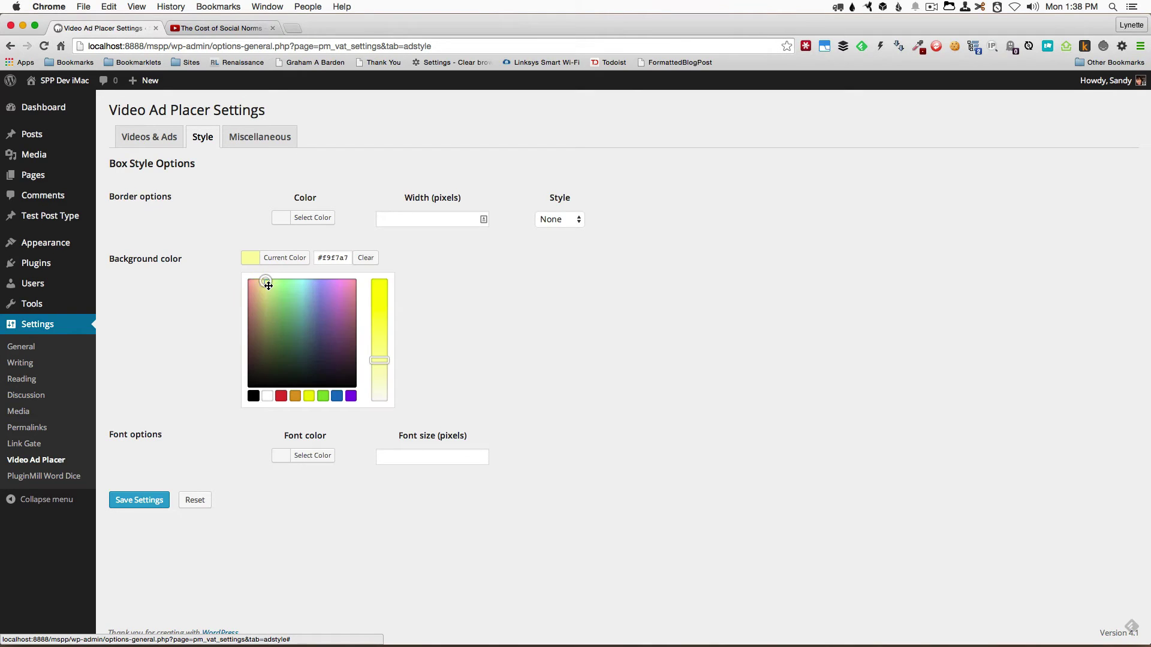
click(439, 366)
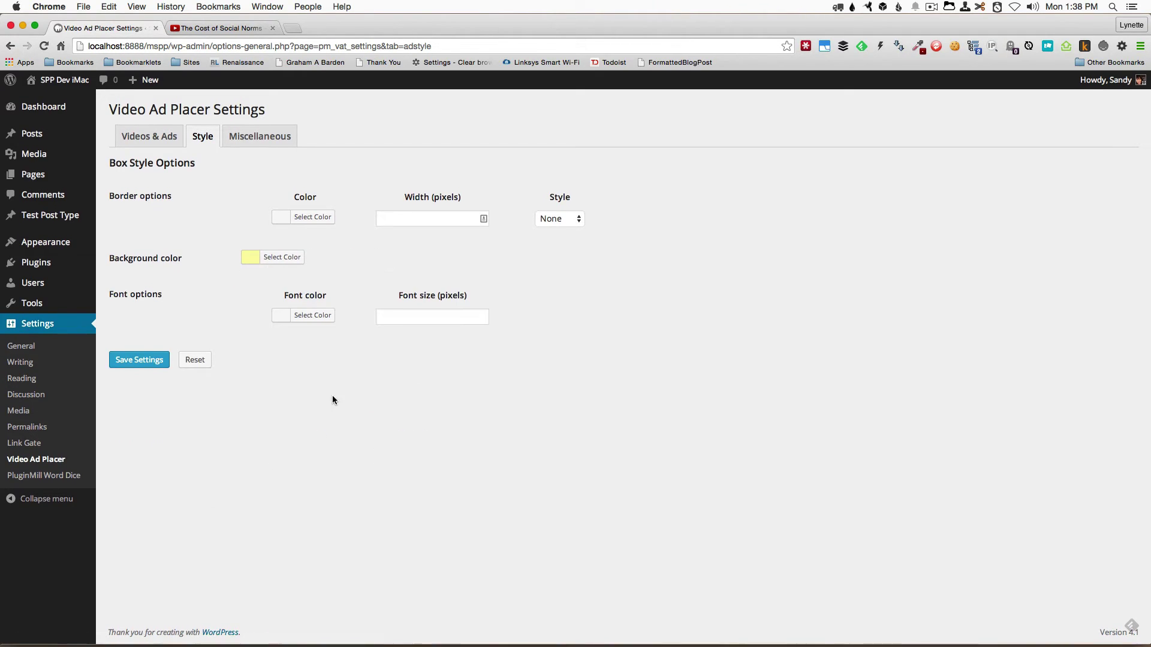
Step: Give the ad box a 20-pixel font size and save the Video Ad Placer style settings
click(315, 316)
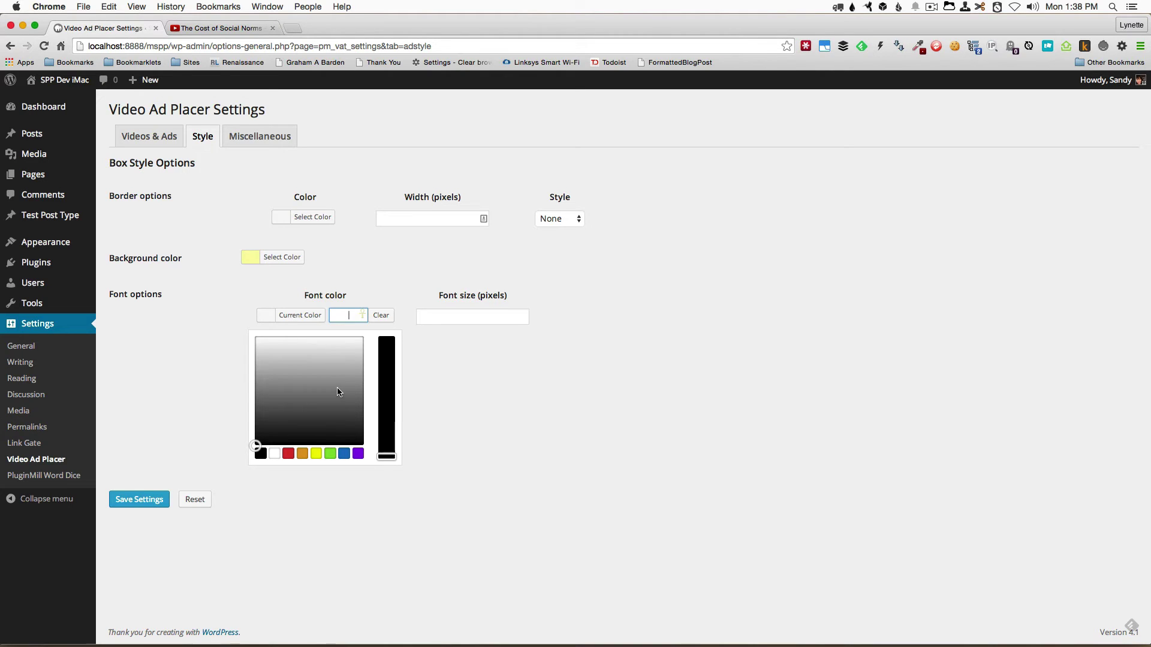
click(489, 318)
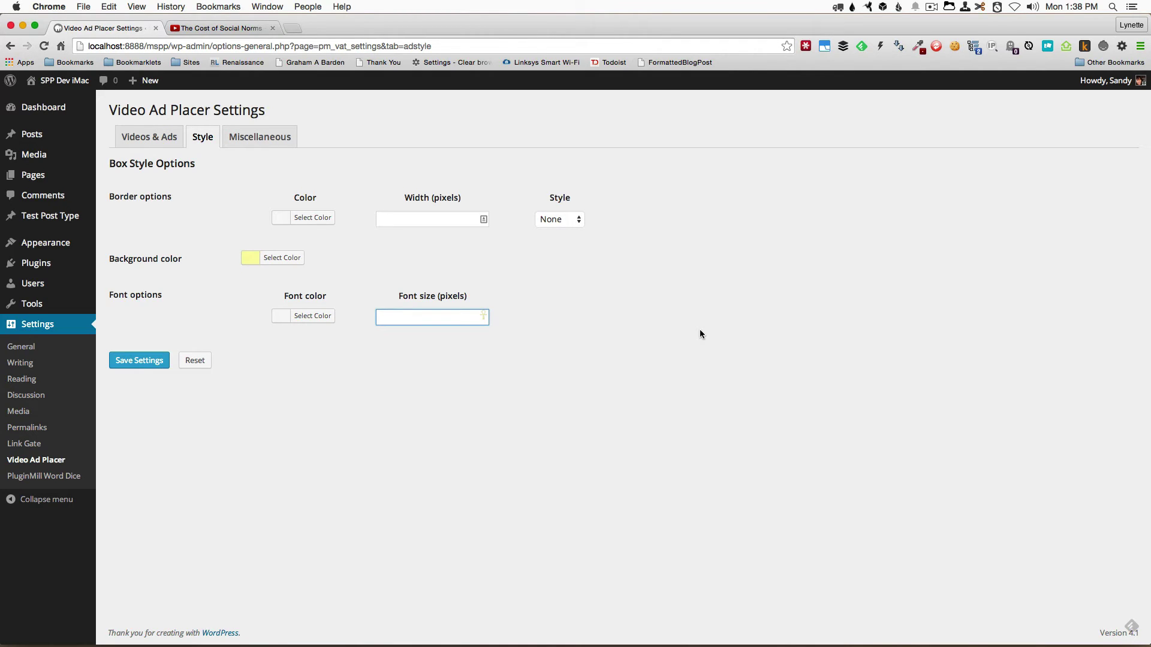
text(20)
click(157, 364)
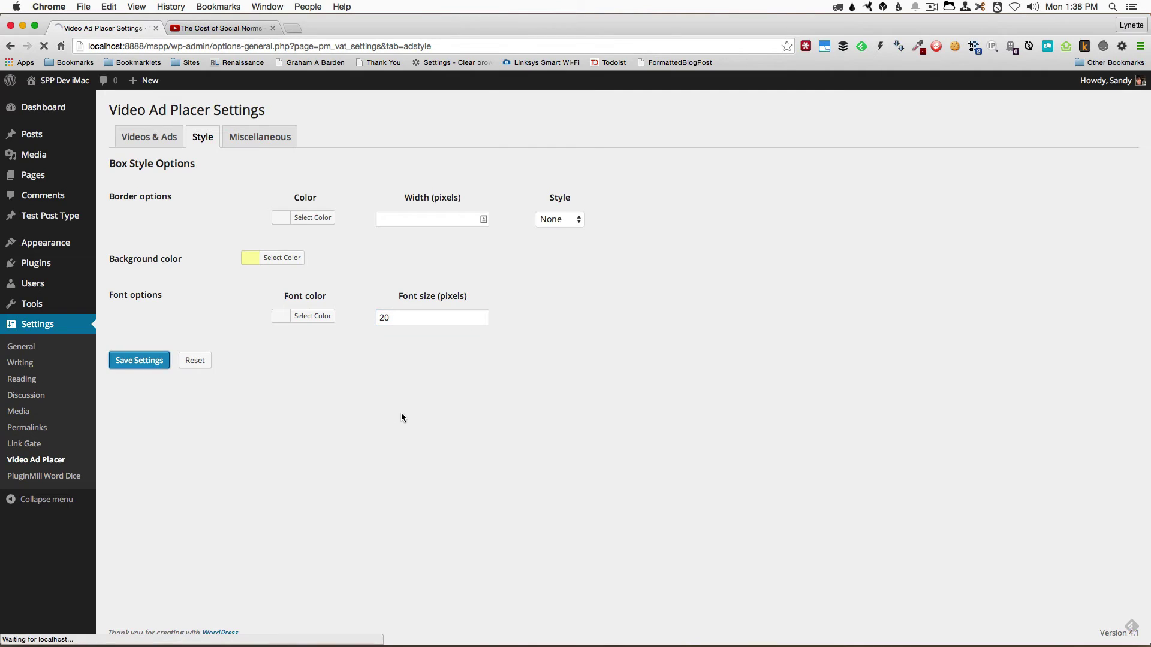
mouse_move(52, 141)
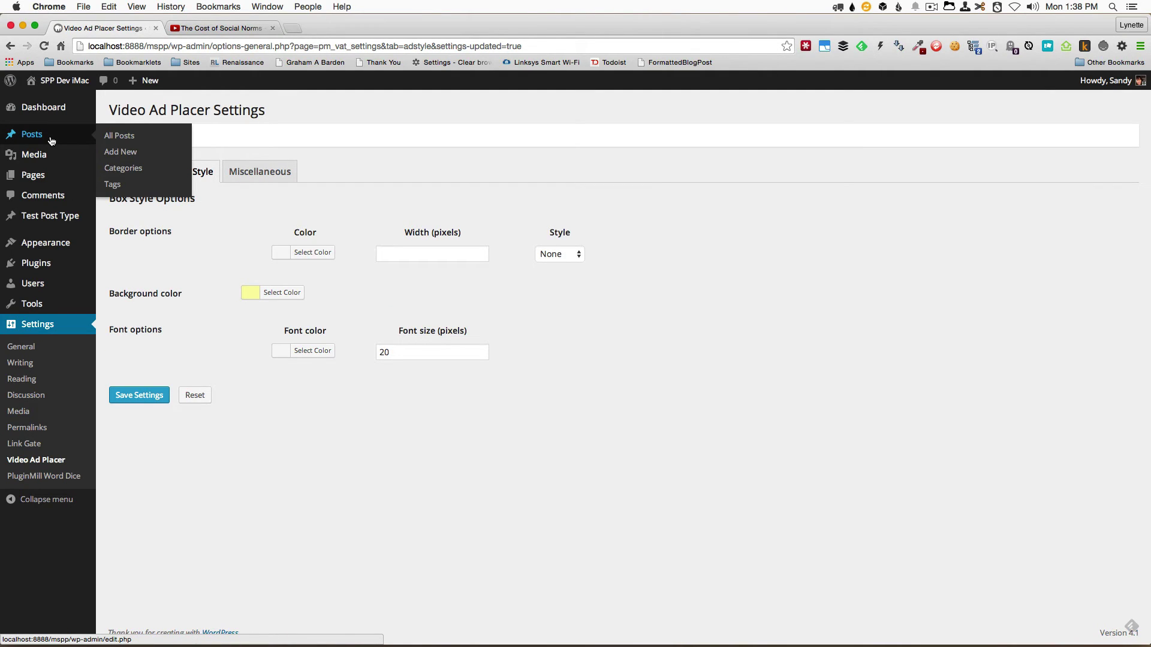
Step: Open the Video Ad Timer post from All Posts and add a blank line above 'Lorem'
click(120, 137)
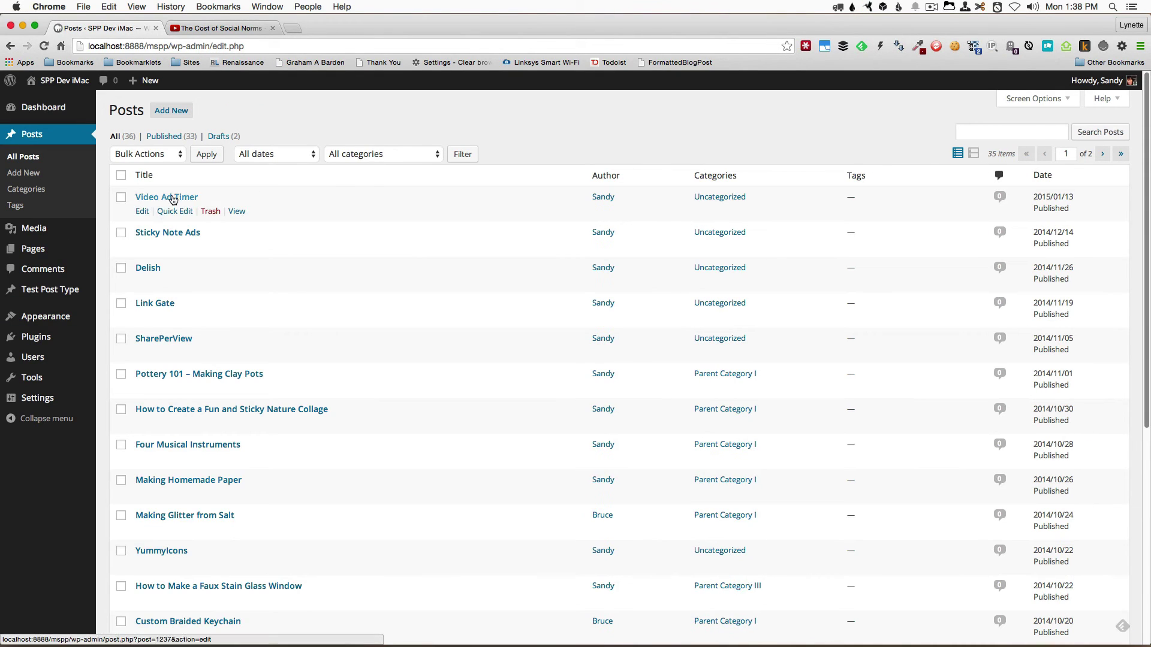
click(168, 197)
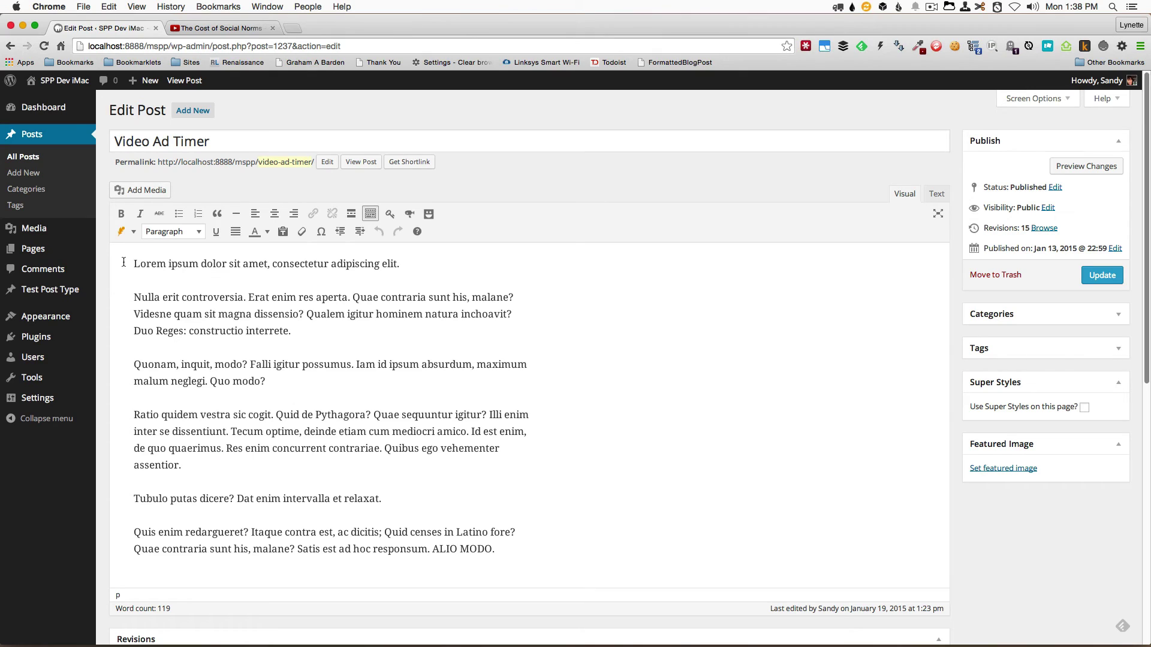
click(128, 262)
key(Return)
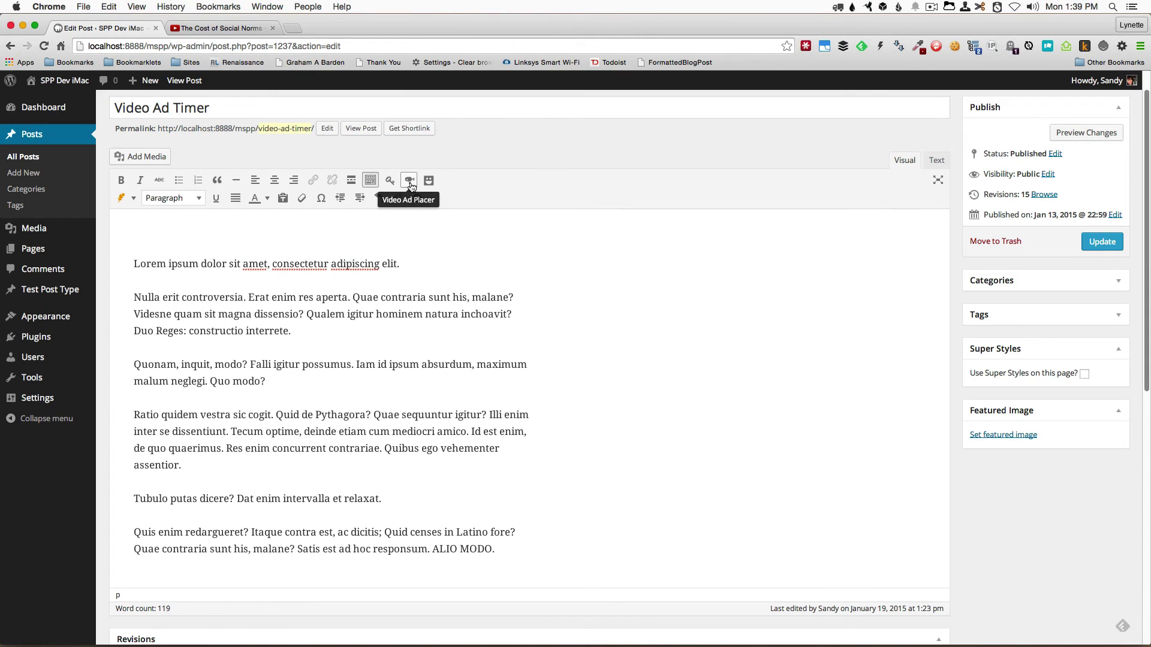
Step: Insert the Cost of social norms video shortcode [pmill_vat vid="1"] at the top and update the post
click(411, 184)
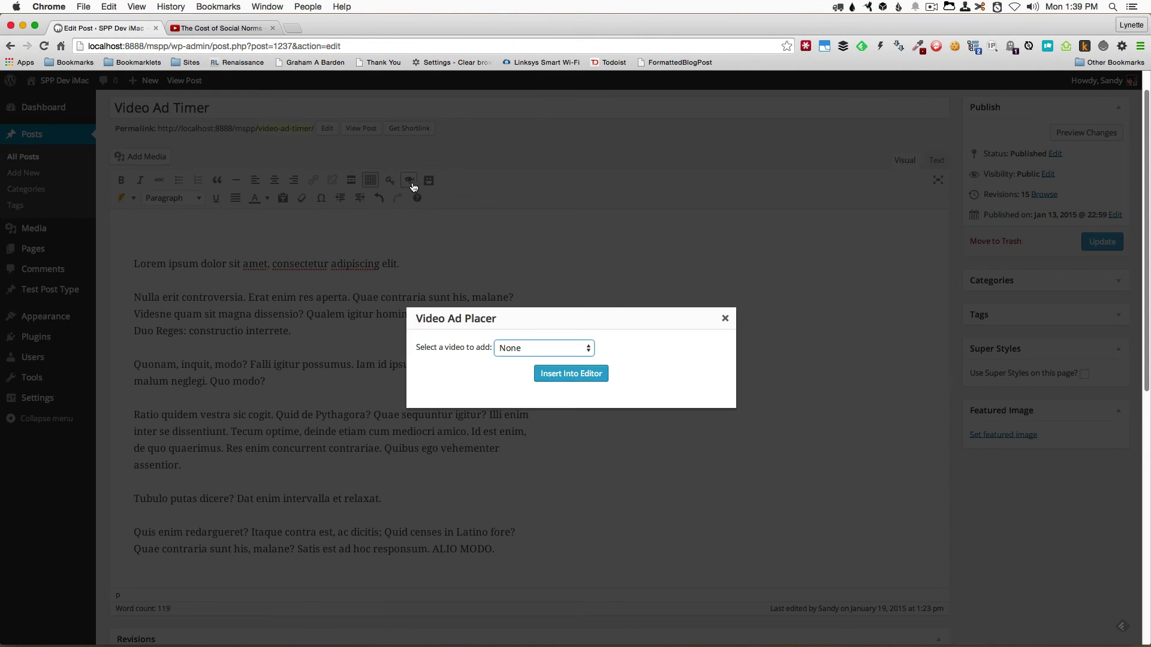
click(537, 347)
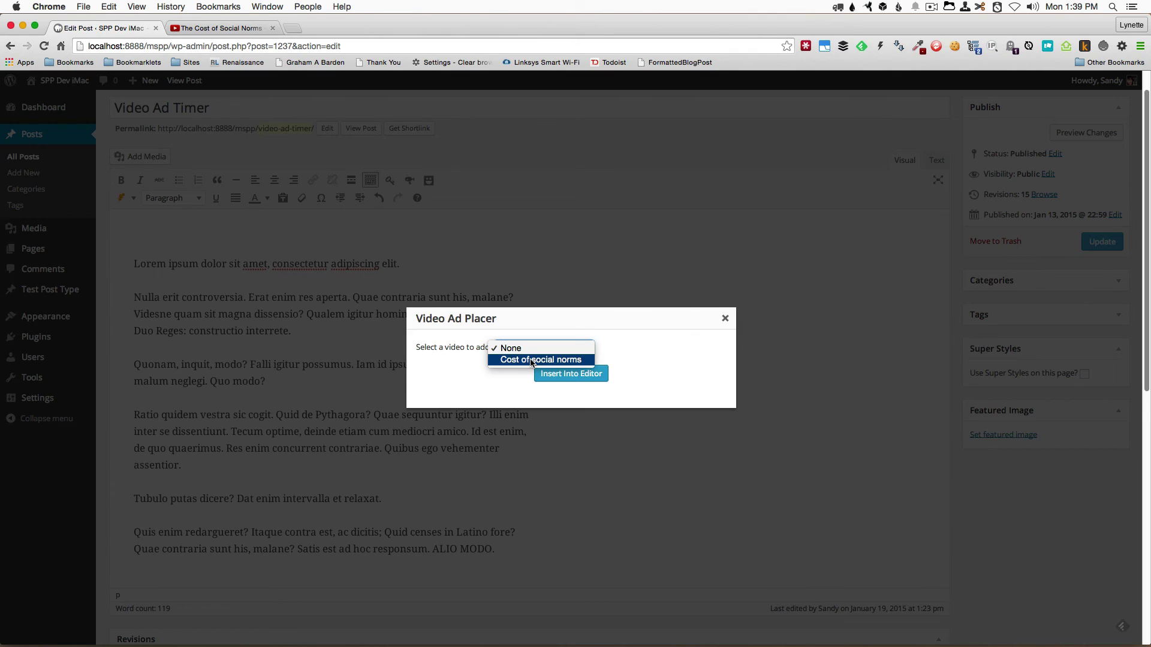
click(531, 361)
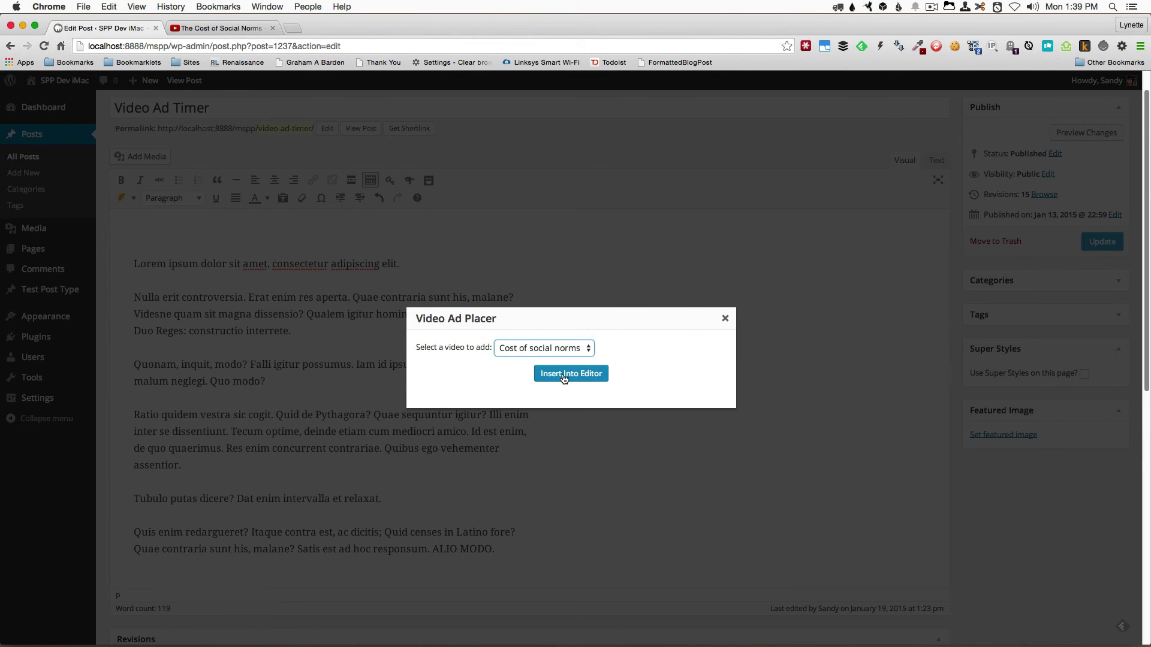
click(563, 374)
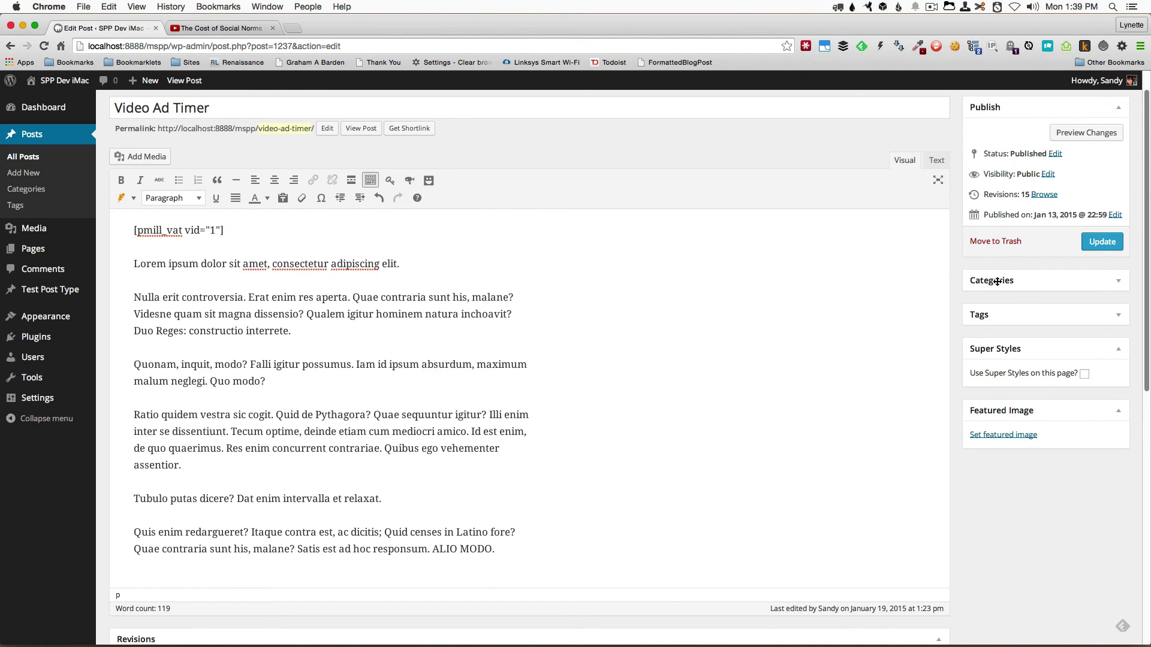
click(1099, 244)
click(1098, 277)
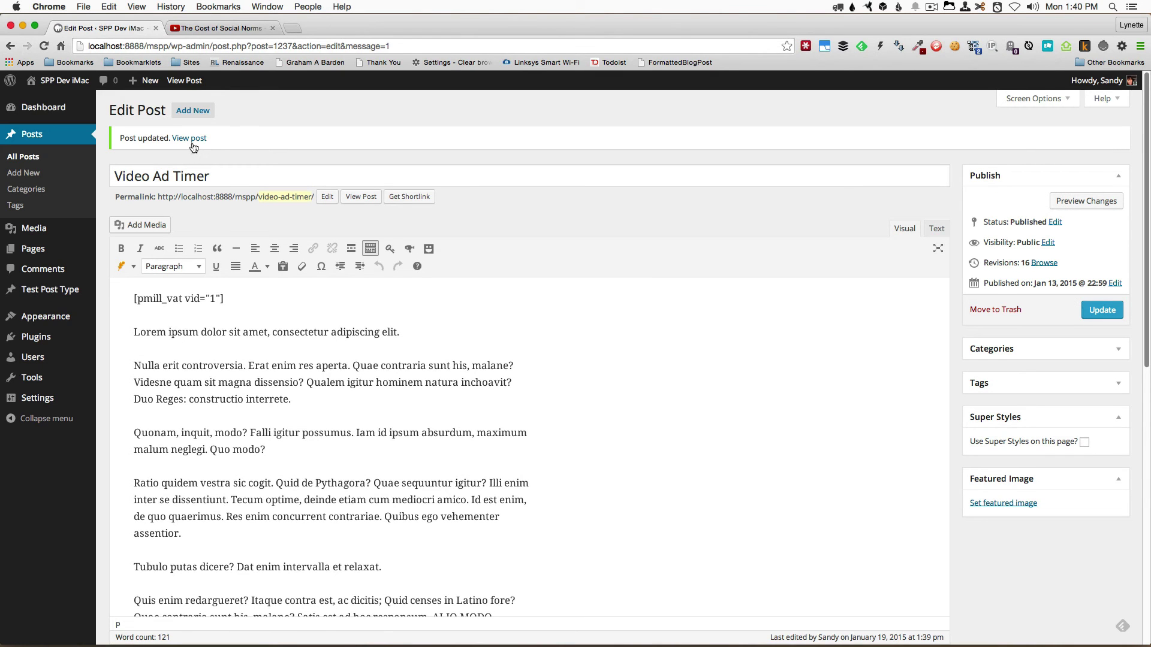
Step: Watch the live post's video with its timed yellow book ads, then switch to YouTube's Cost of Social Norms page
click(191, 141)
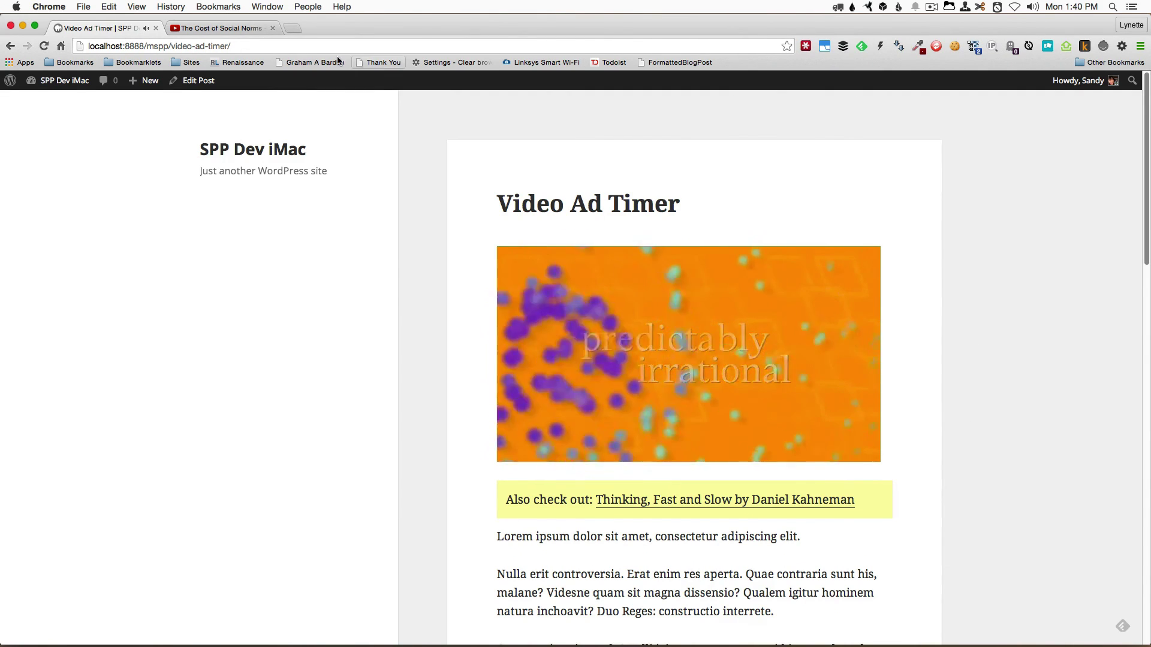
click(213, 28)
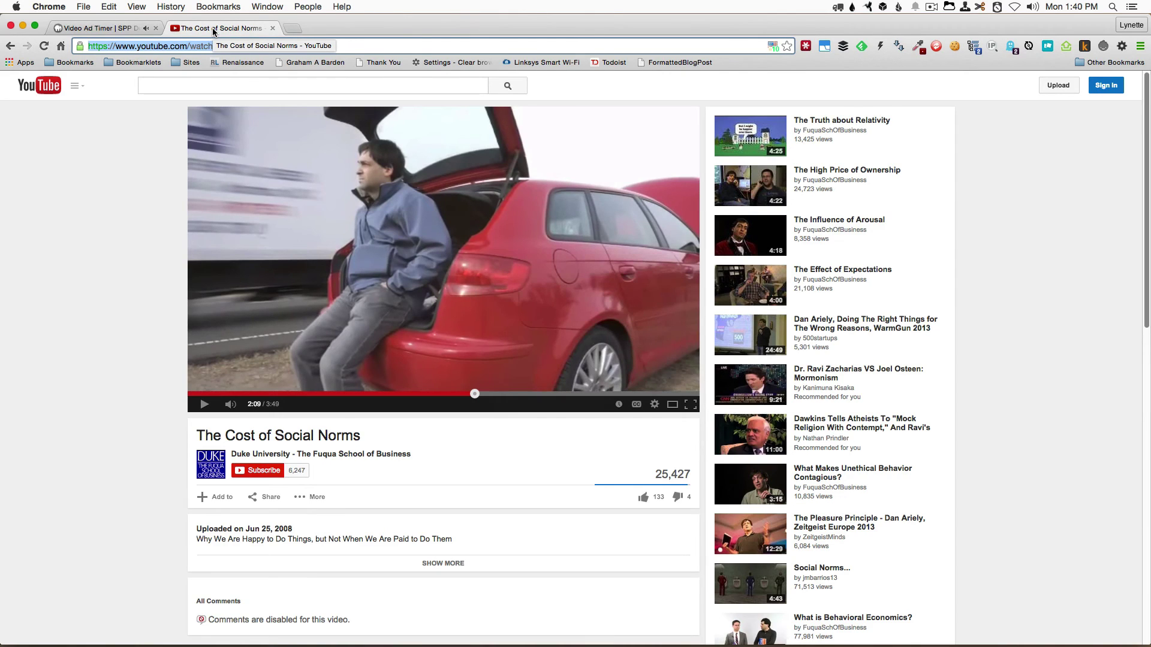
Step: Return to the Video Ad Timer post to see the 'Get more insights delivered daily' end screen
click(132, 31)
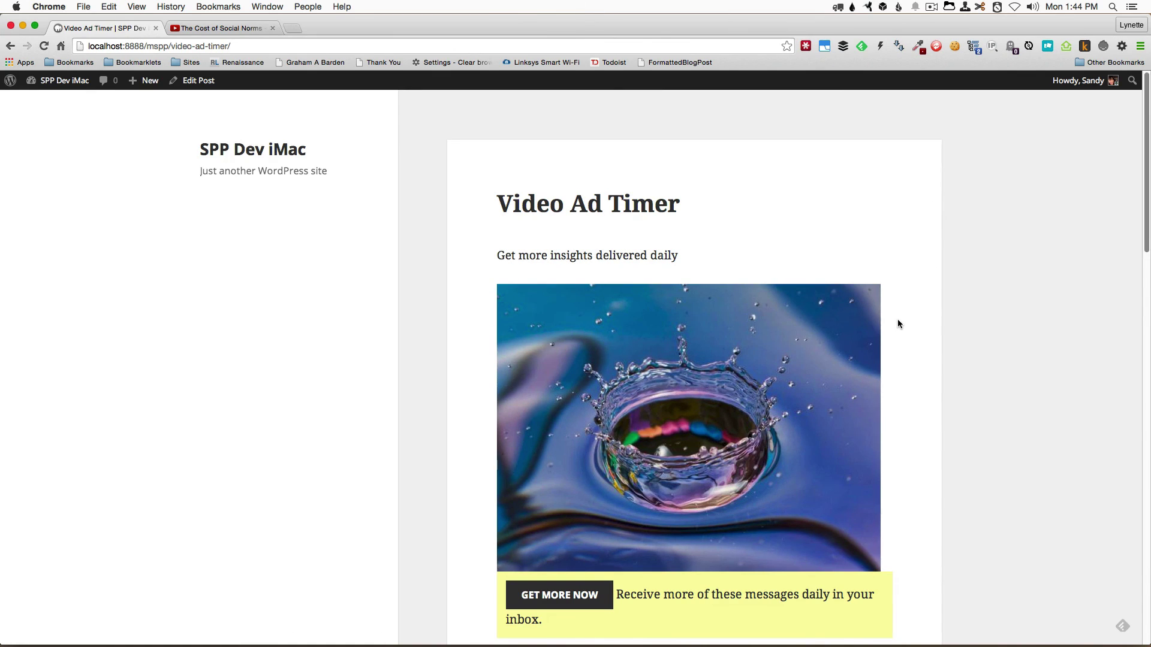
scroll(897, 324, down, 3)
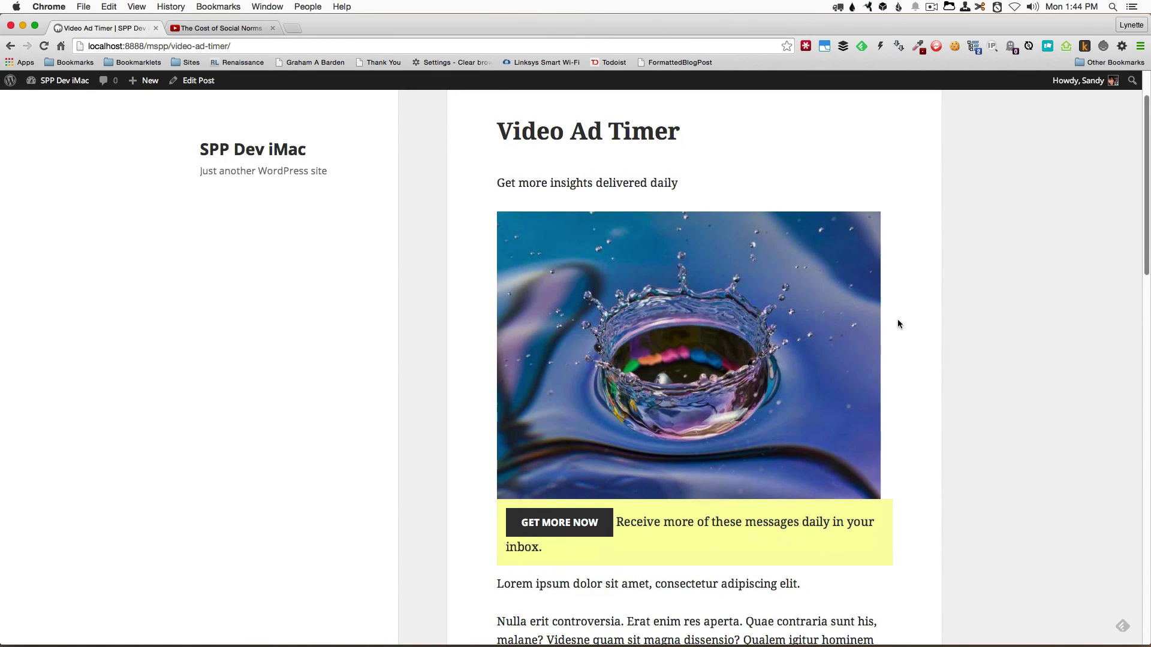